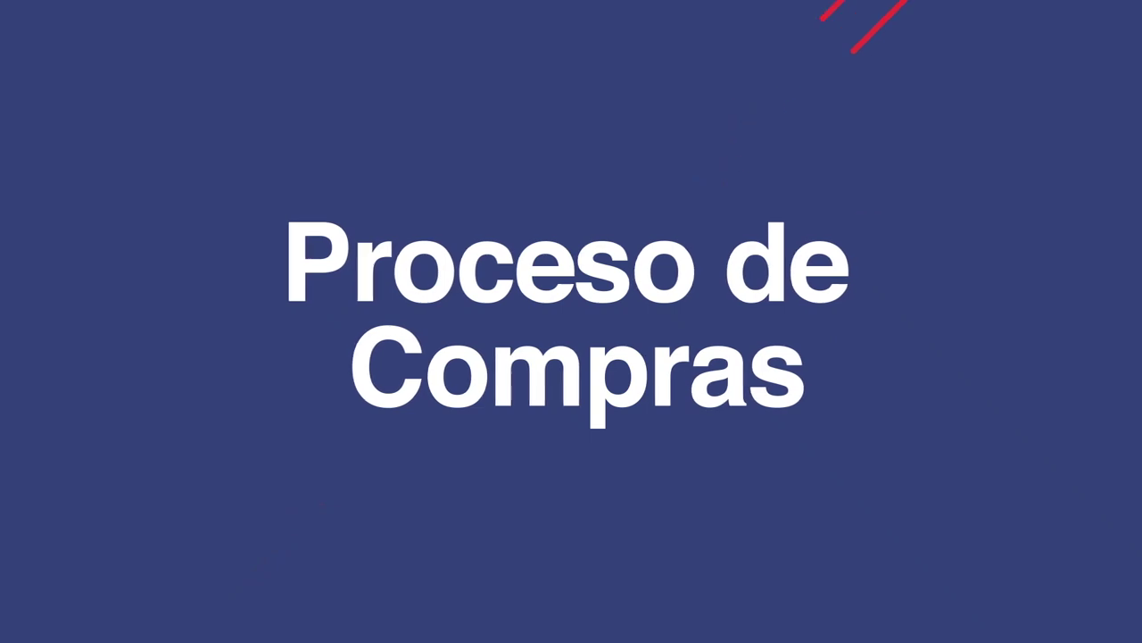
- Enter the distributor ID in the first field of the distributor sign-in form
text(1111111)
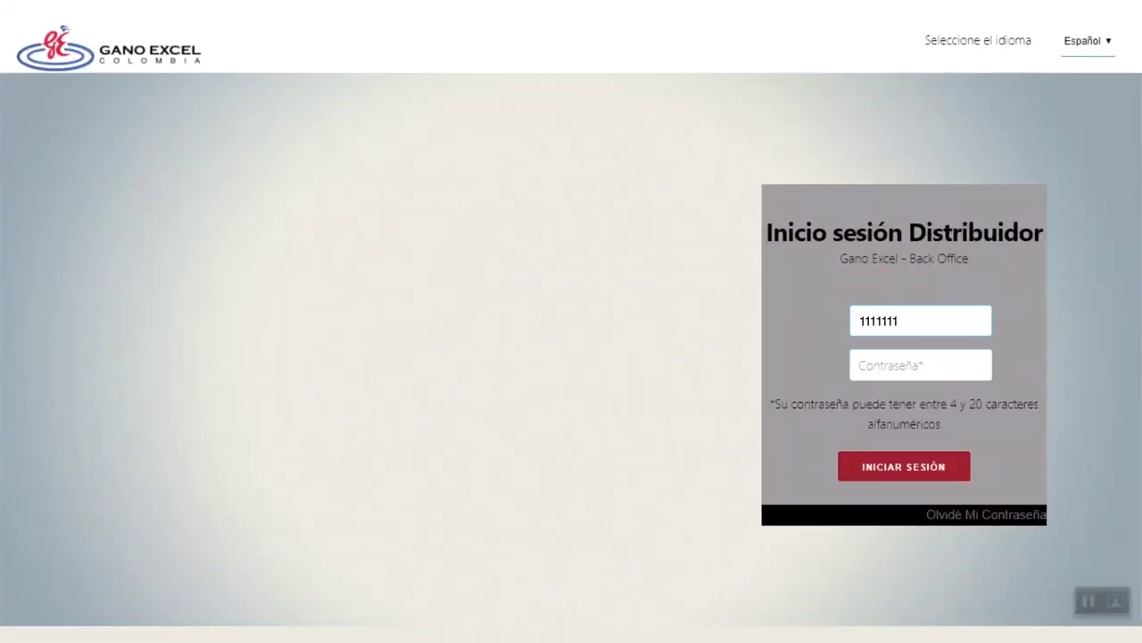
- Enter the account password in Contraseña and sign in with INICIAR SESIÓN
click(891, 361)
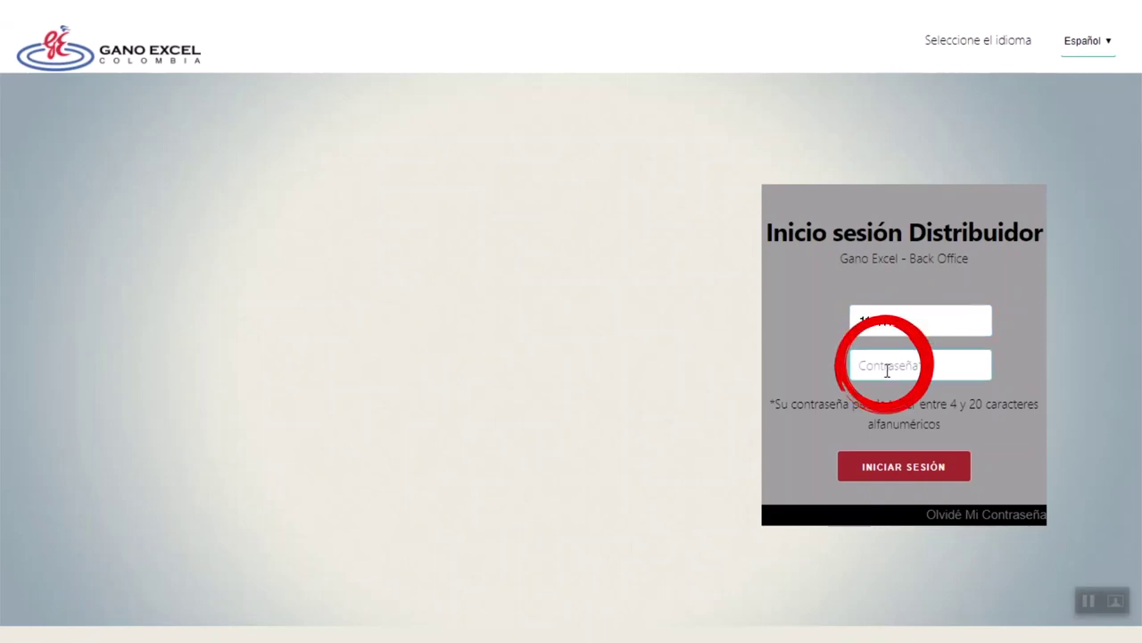
text(1111)
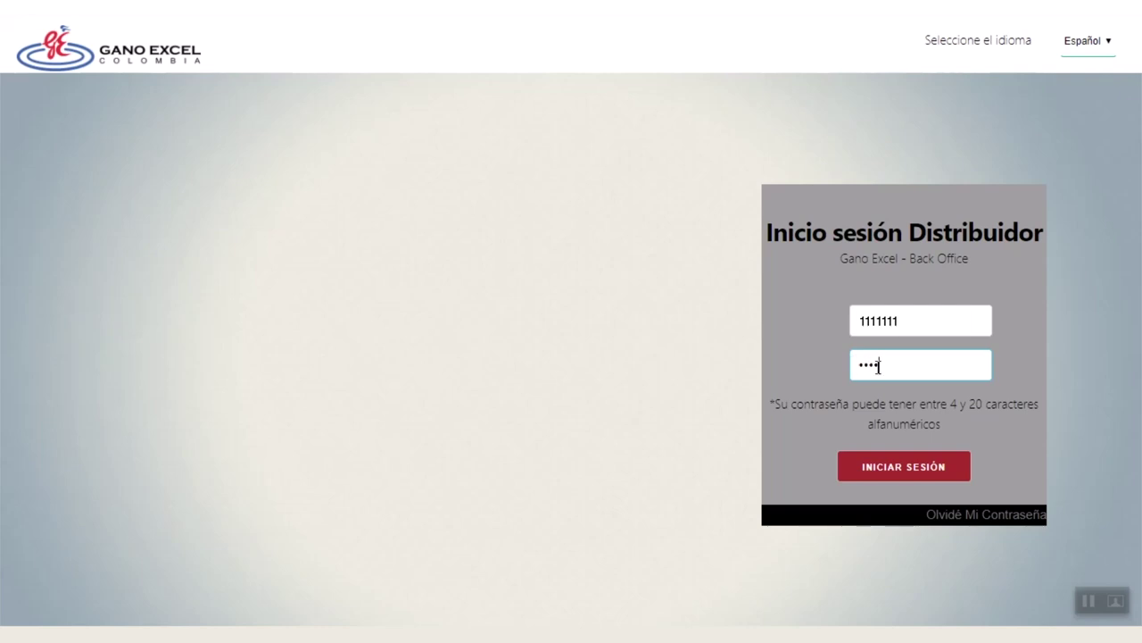
click(901, 448)
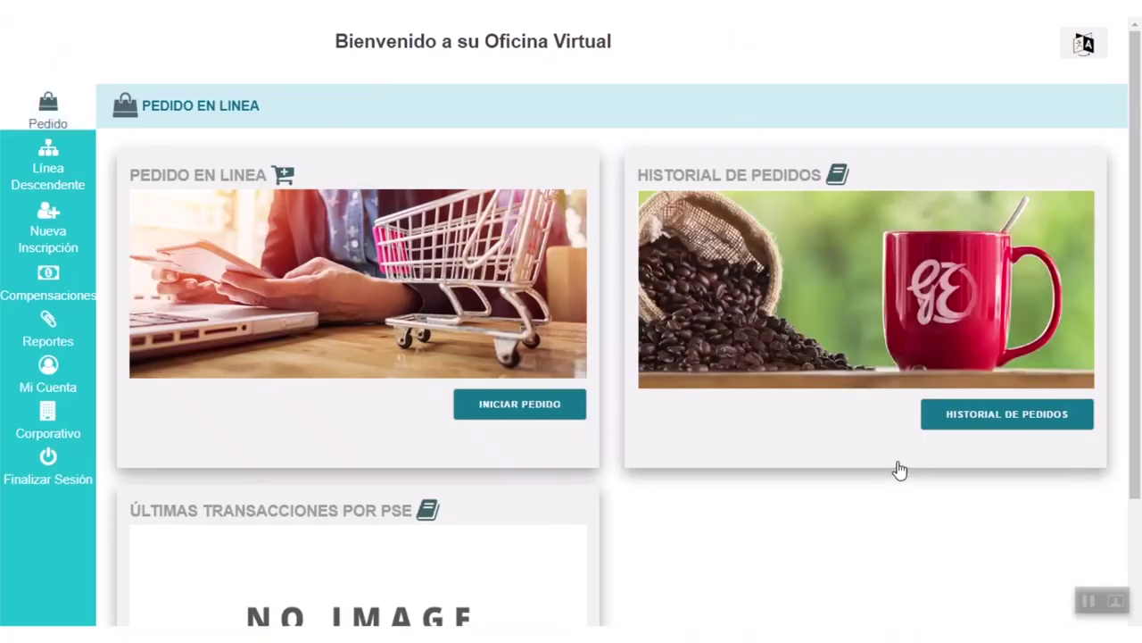
- From the sidebar Pedido section, launch a new Pedido en Línea order
click(48, 112)
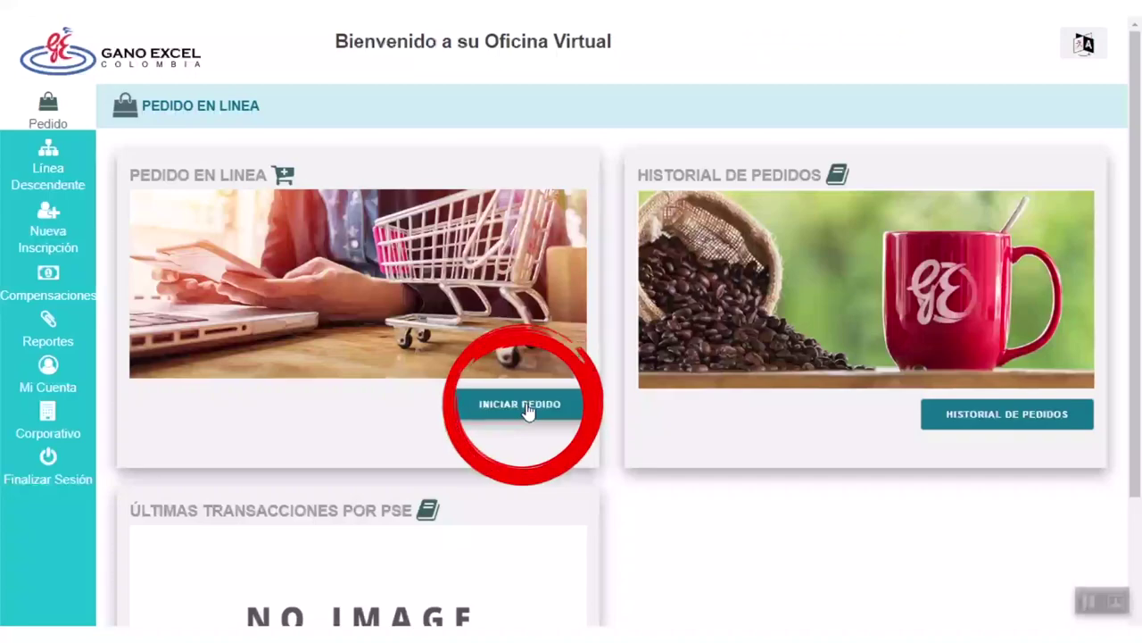
click(527, 407)
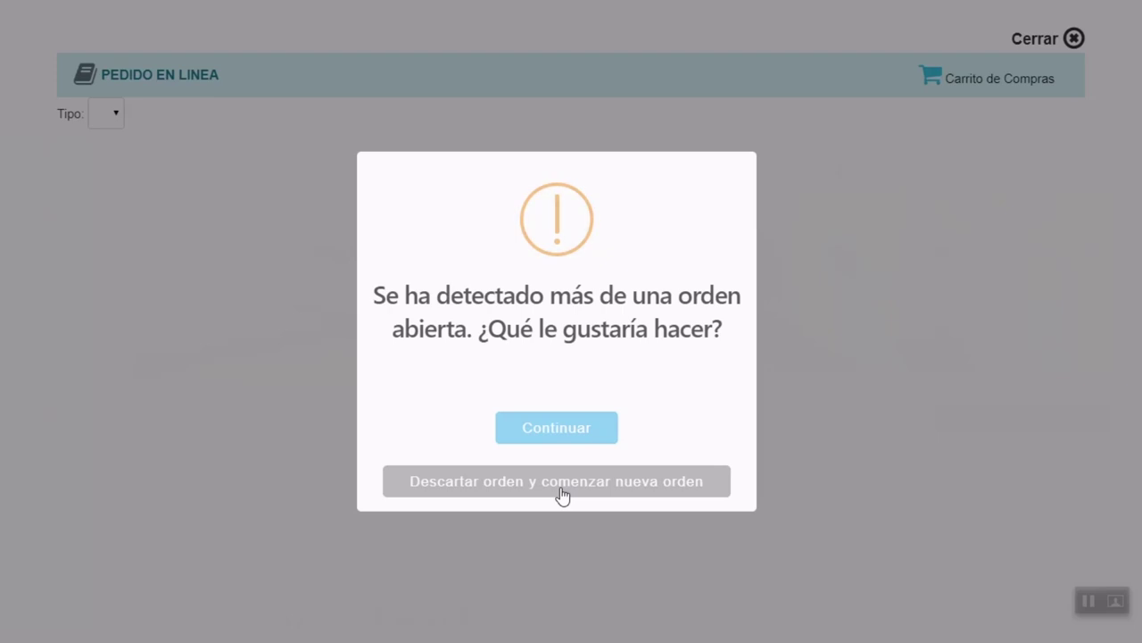
- Discard the old open order, start fresh, and filter the catalogue to Suplemento Dietario
click(558, 490)
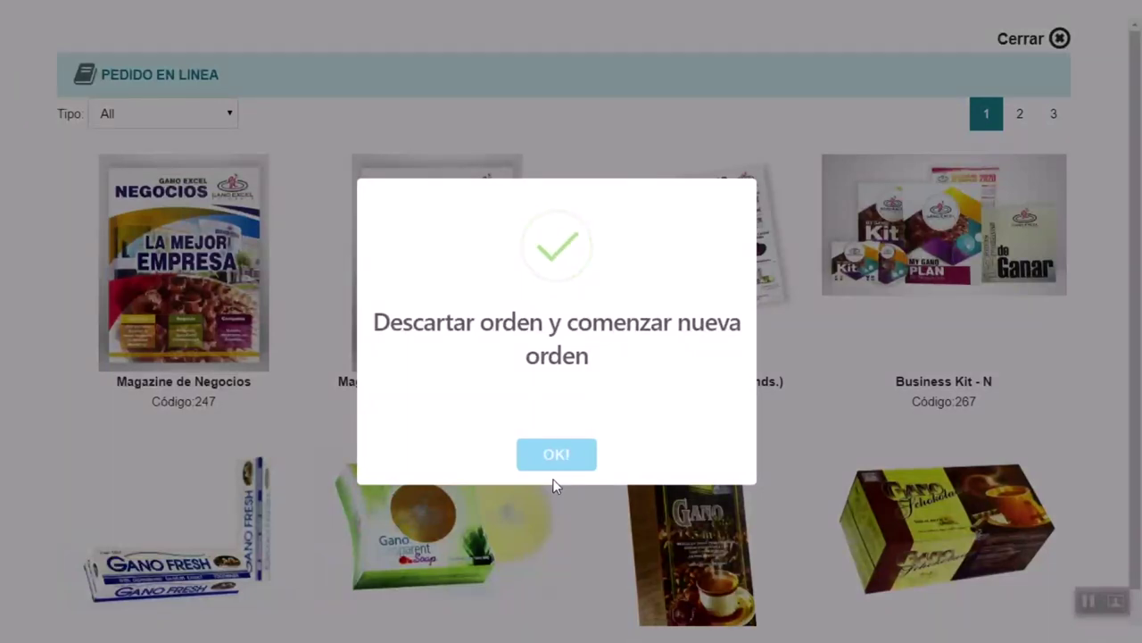
click(550, 463)
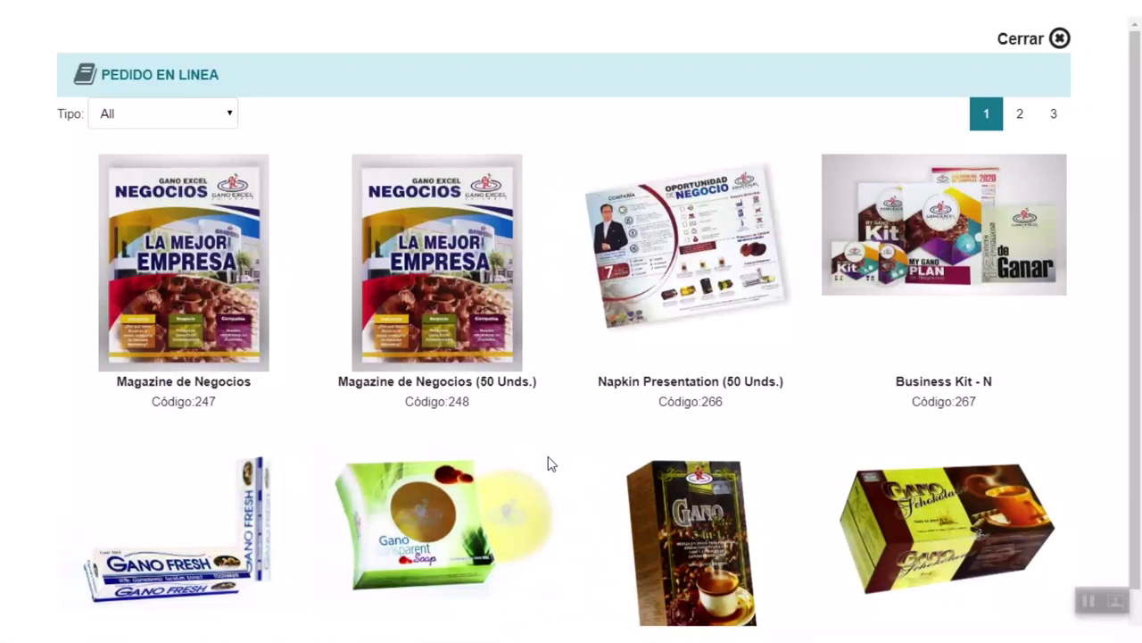
click(230, 114)
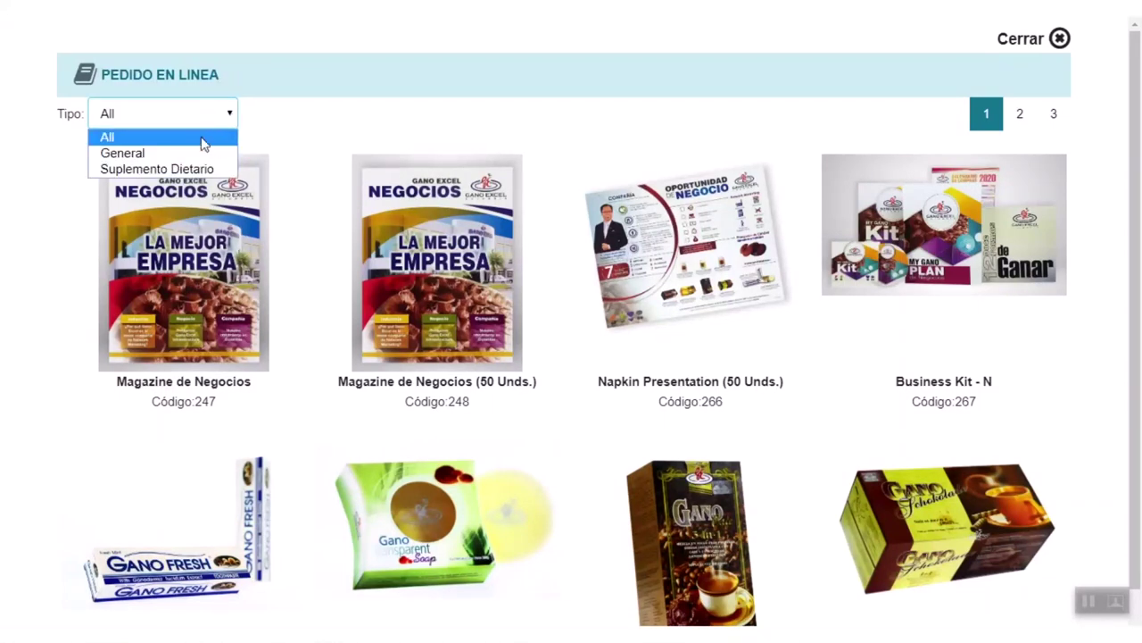
click(156, 153)
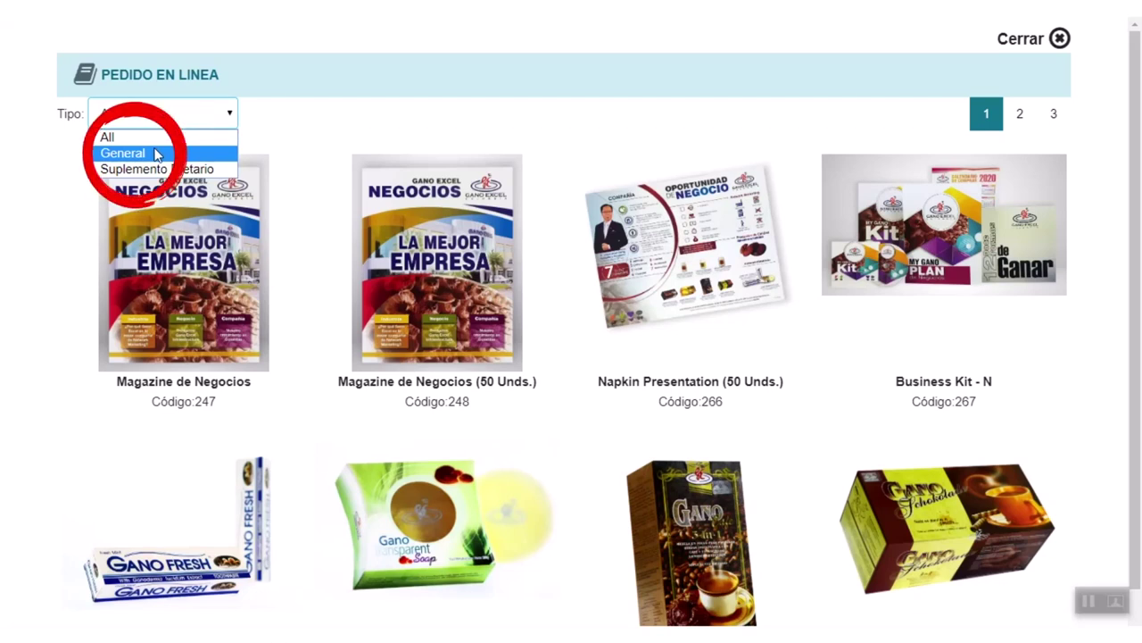
click(156, 153)
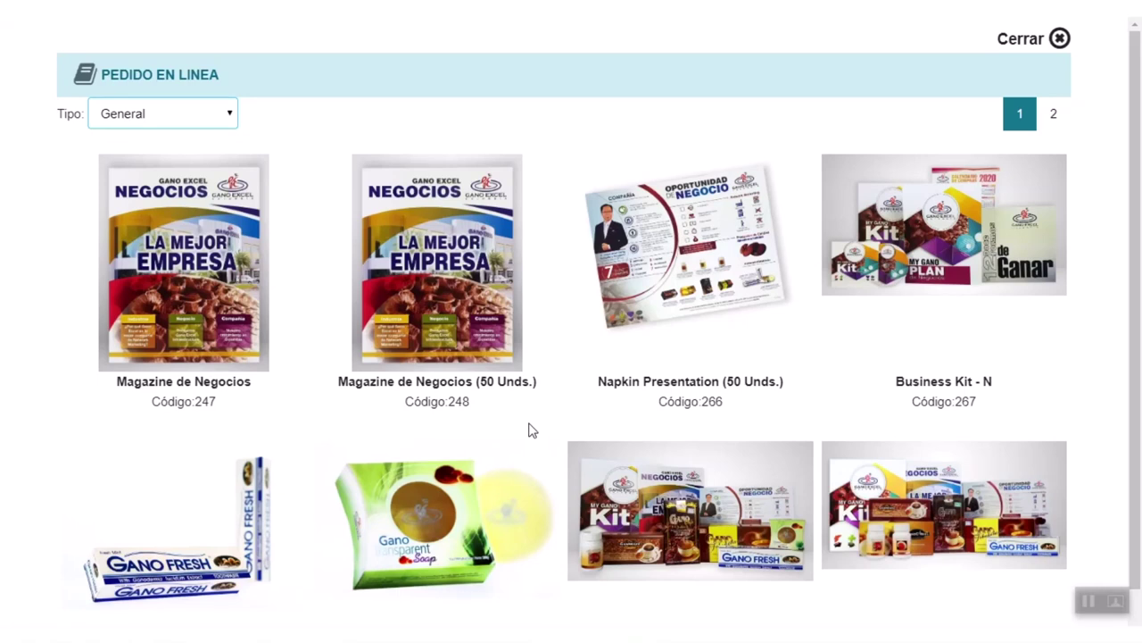
click(162, 114)
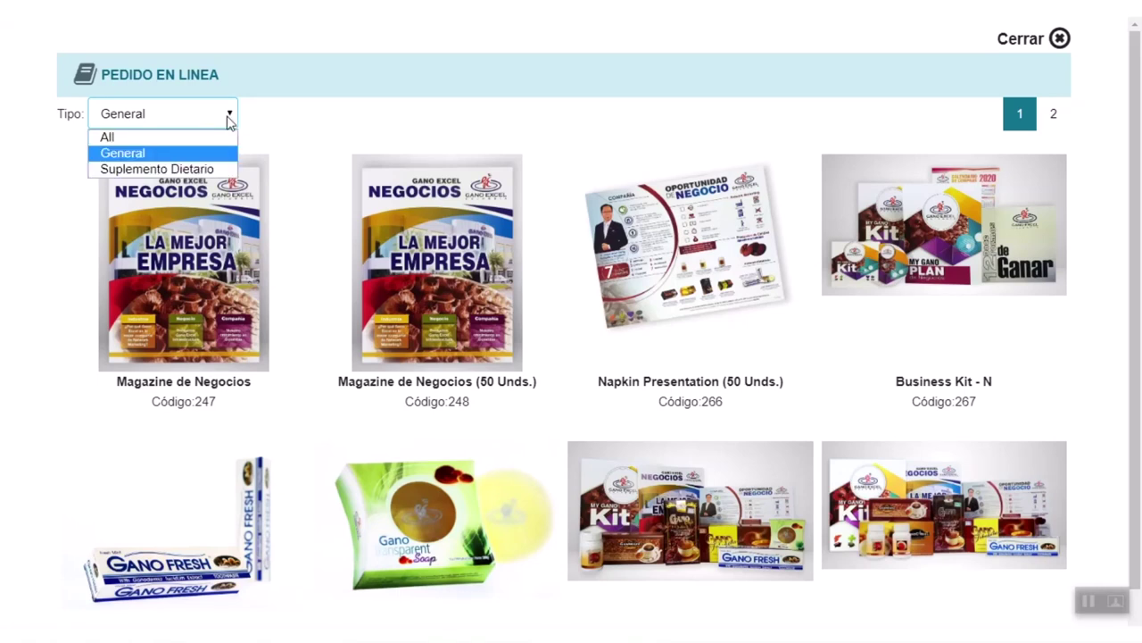
click(175, 170)
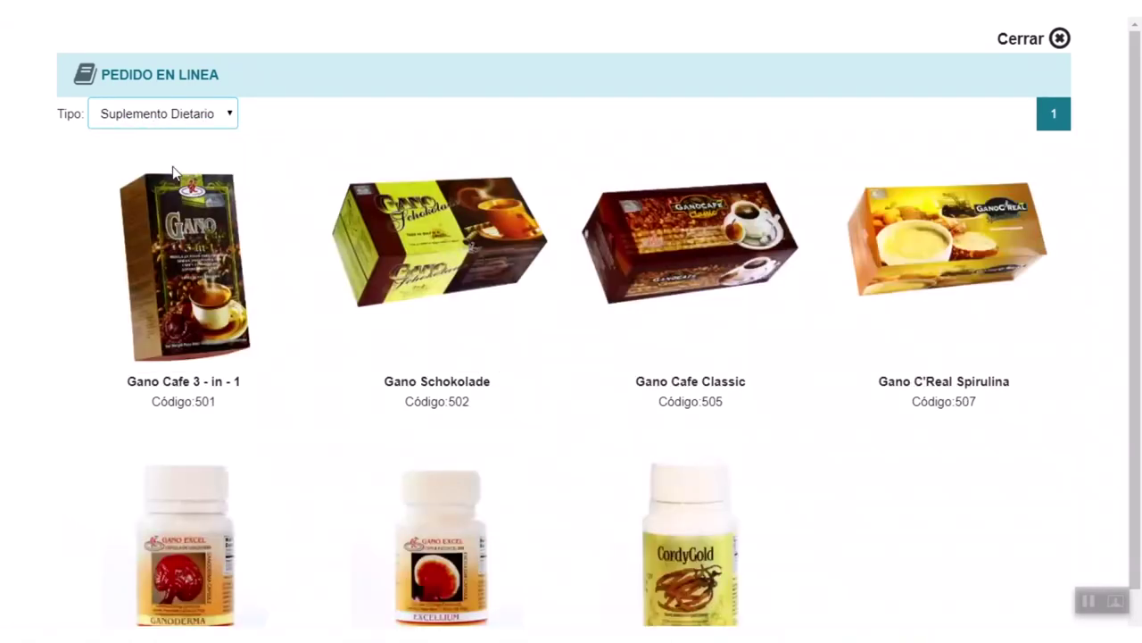
- Add one Gano Cafe 3 - in - 1 to the cart
scroll(872, 478, down, 1)
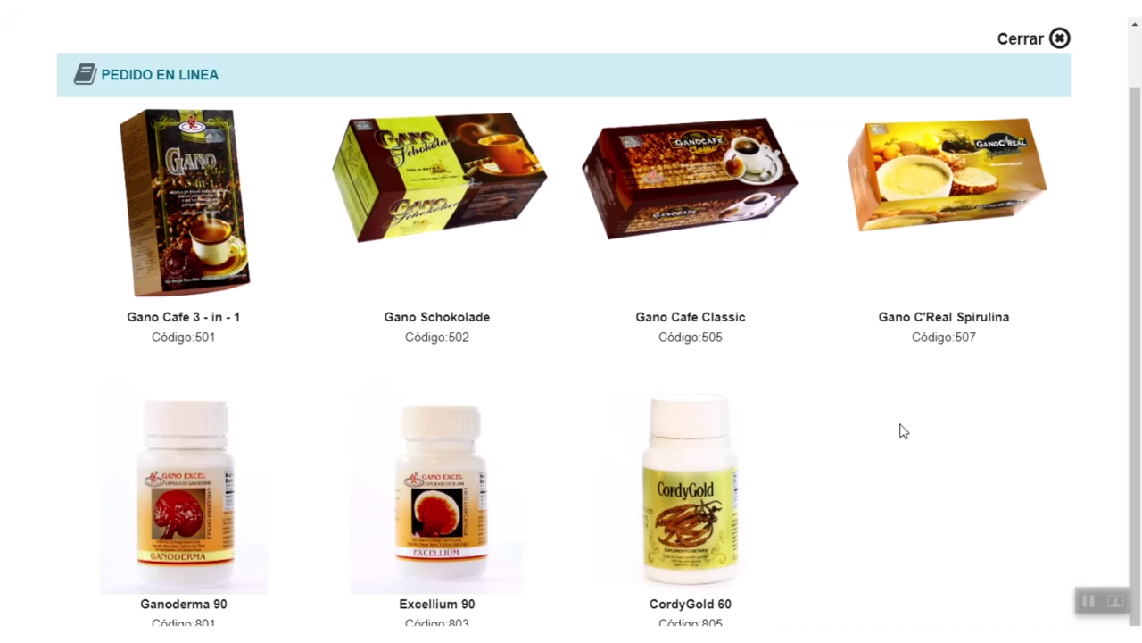
click(211, 299)
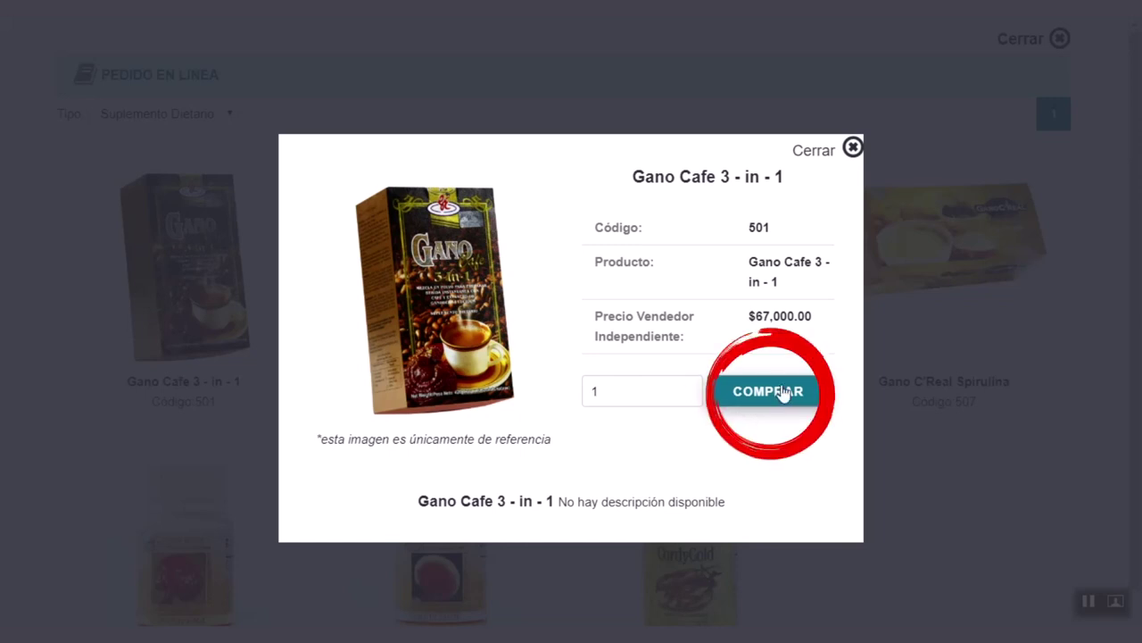
click(779, 394)
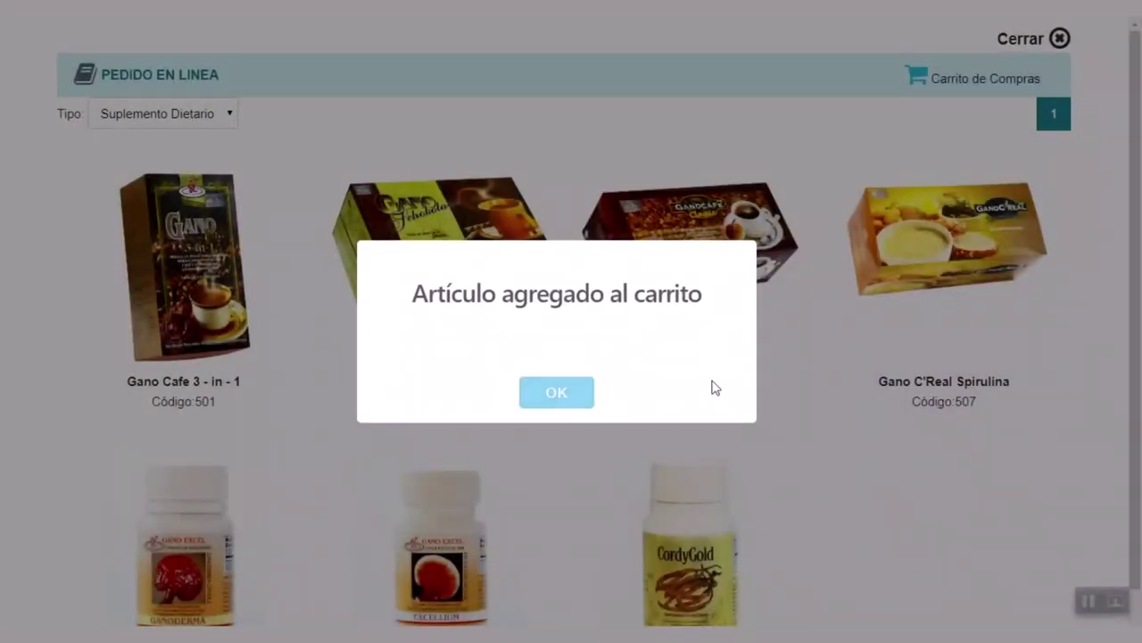
click(555, 395)
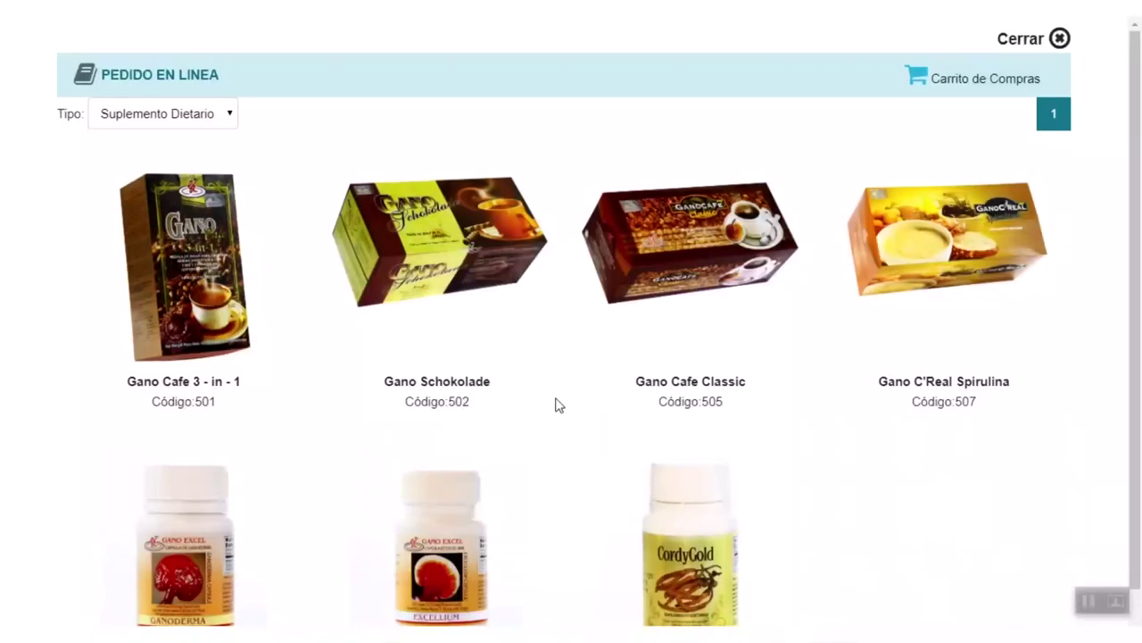
- Add one Gano Cafe Classic (code 505, $67,000.00) to the cart
click(656, 250)
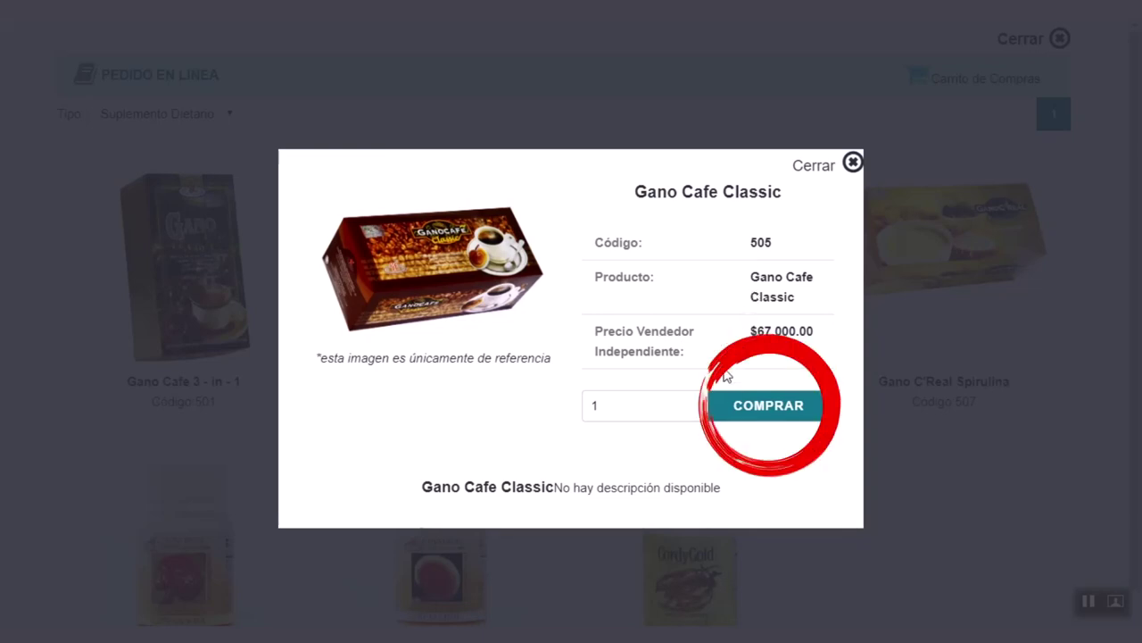
click(786, 412)
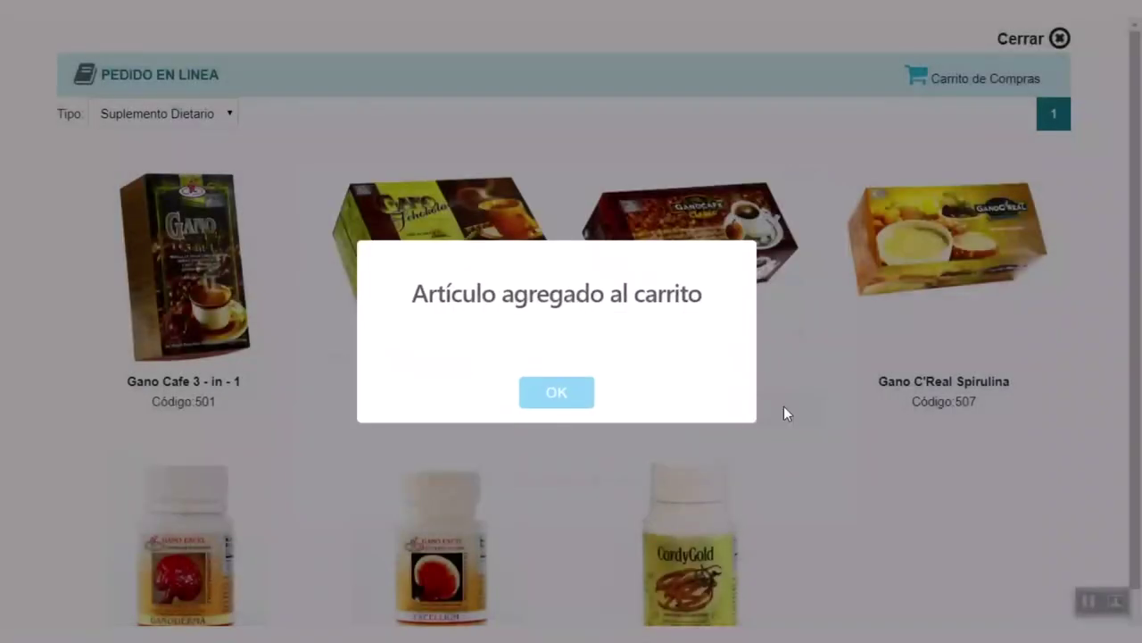
click(557, 395)
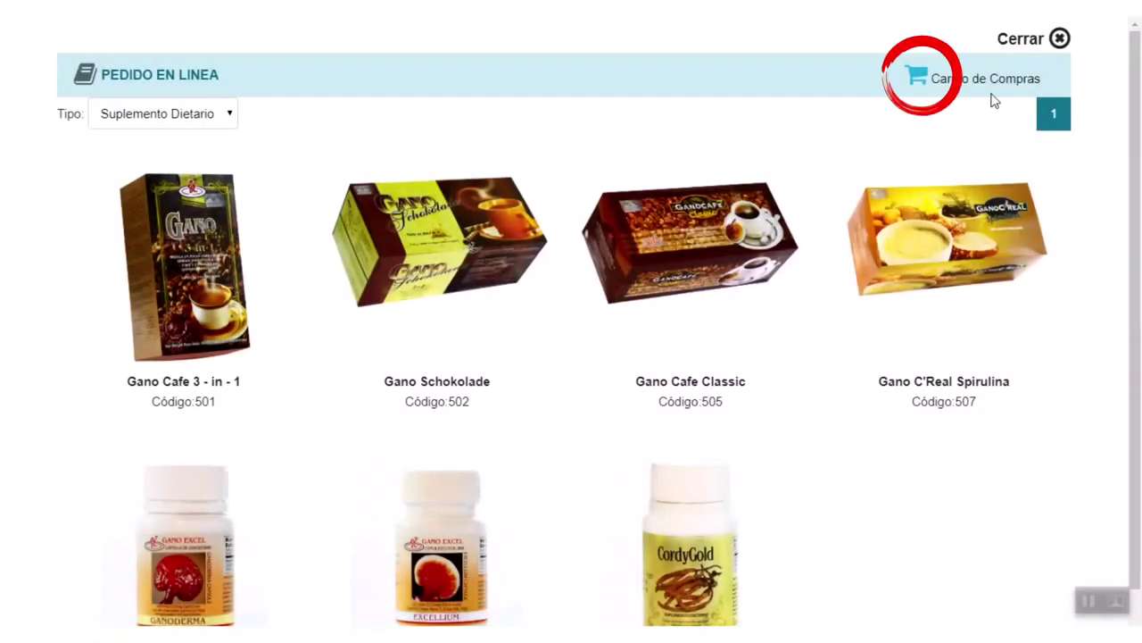
- In the cart, raise Gano Cafe 3 - in - 1 to 2, delete Gano Cafe Classic, and proceed
click(912, 79)
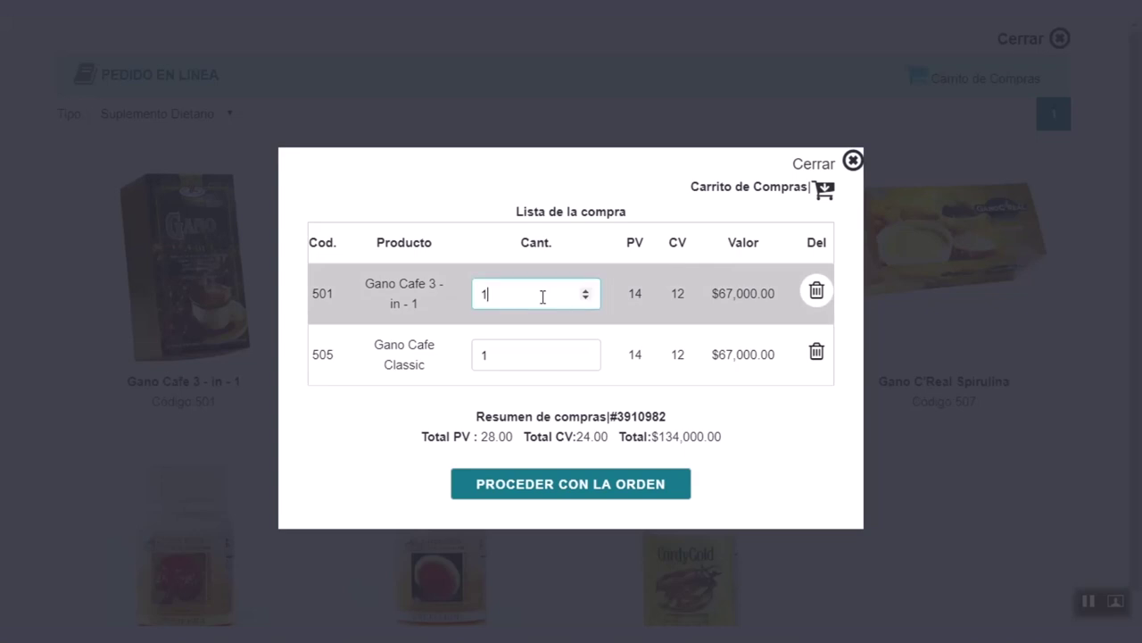
click(487, 293)
click(585, 290)
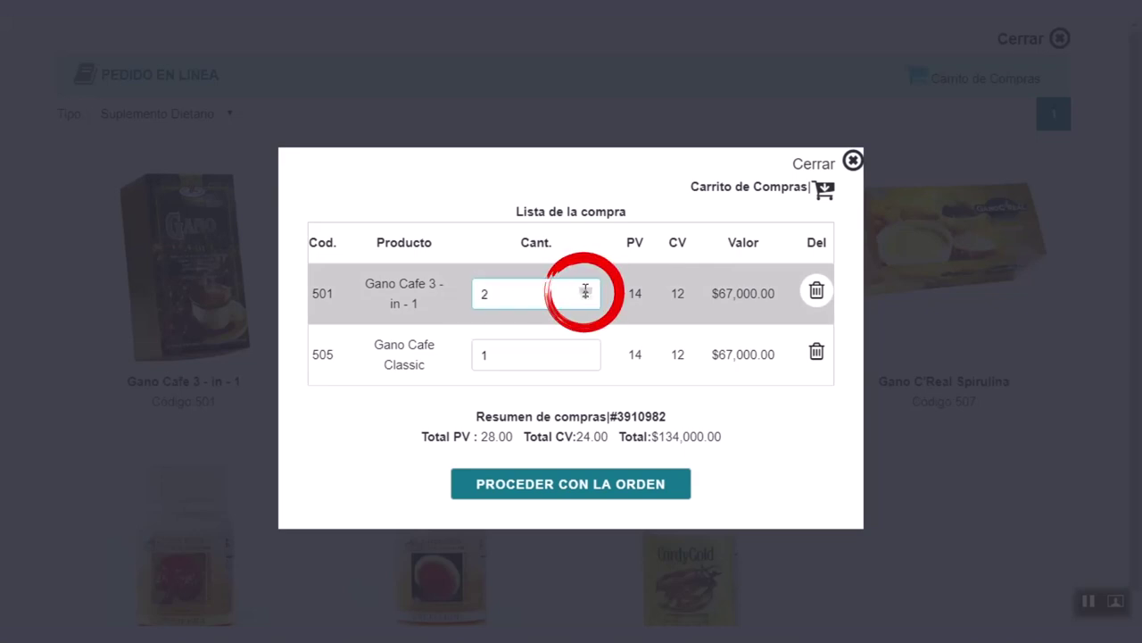
click(741, 295)
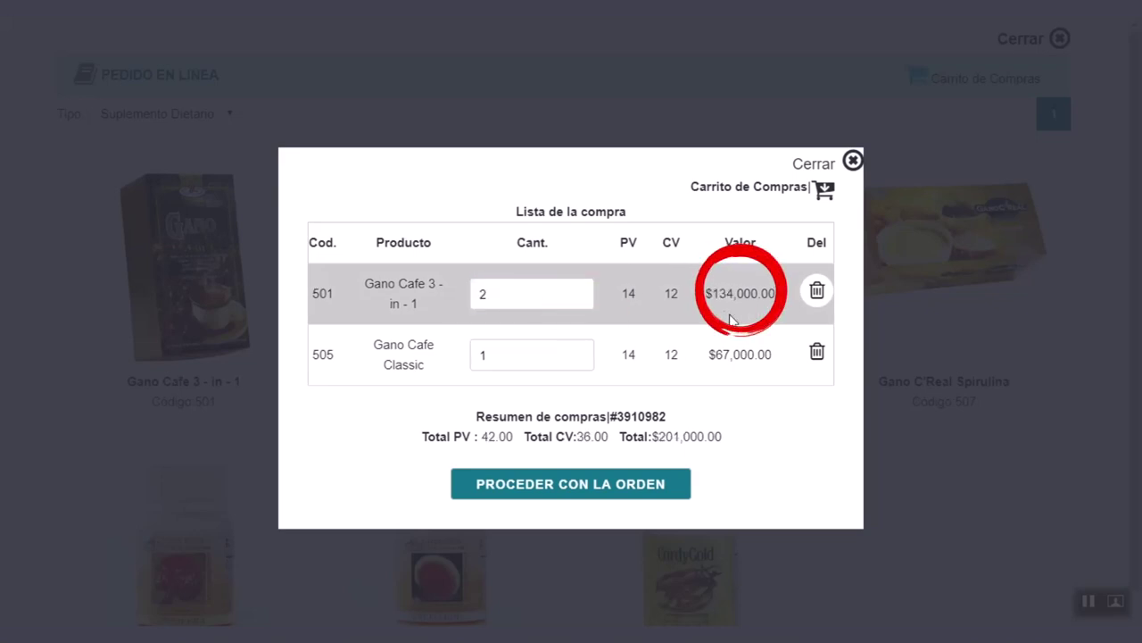
mouse_move(532, 355)
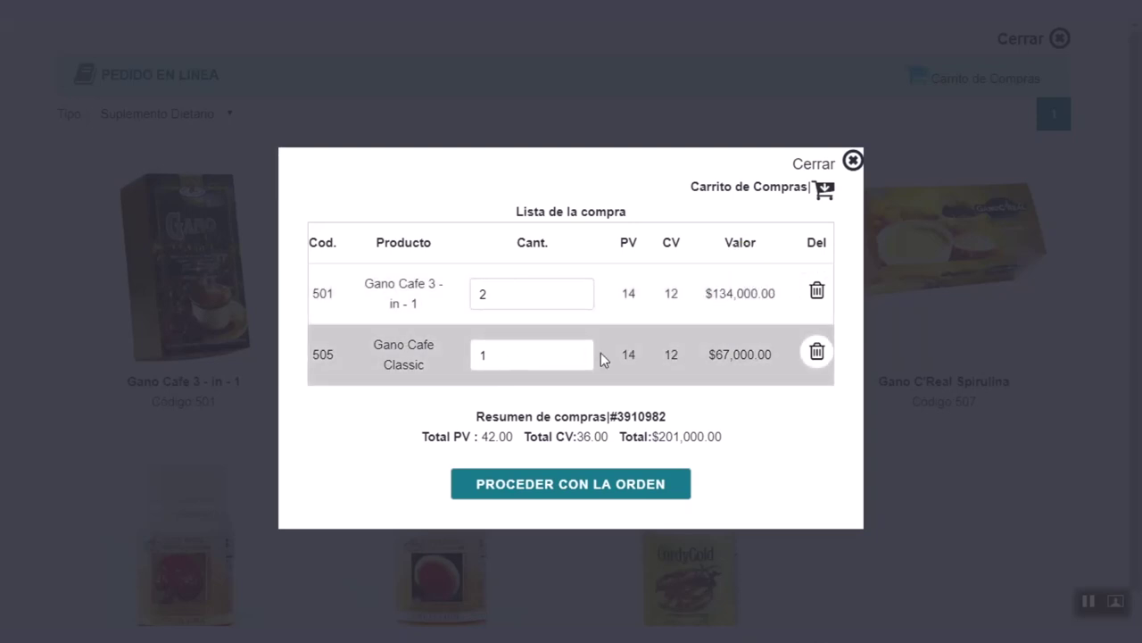
click(817, 351)
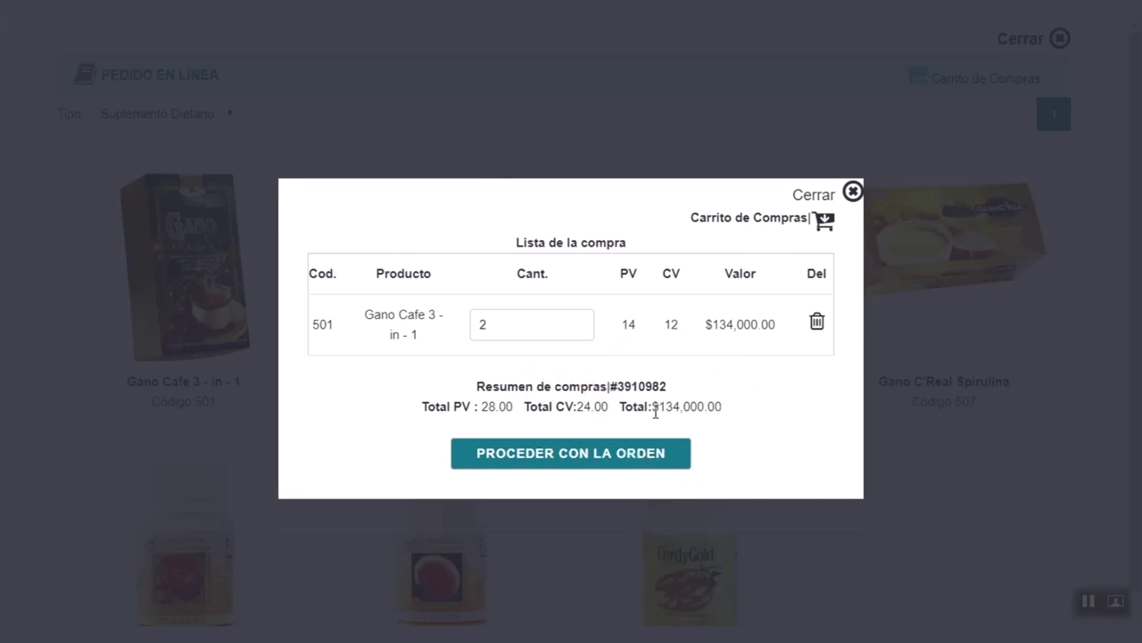
click(570, 453)
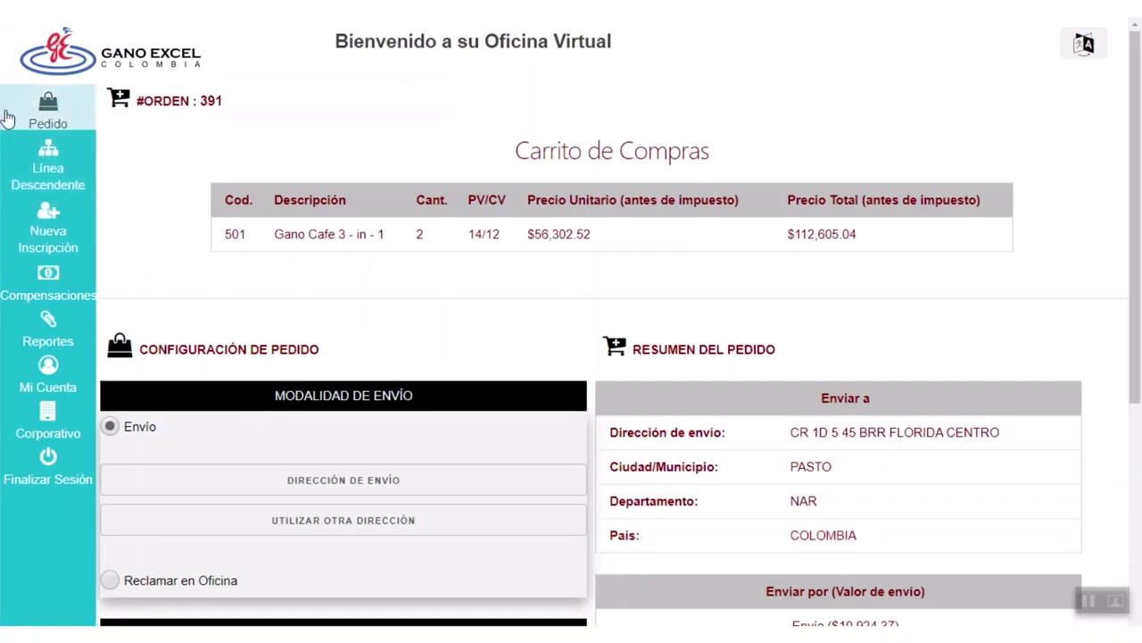
- Reopen Pedido en Línea and choose Continuar to resume the existing open order
click(43, 109)
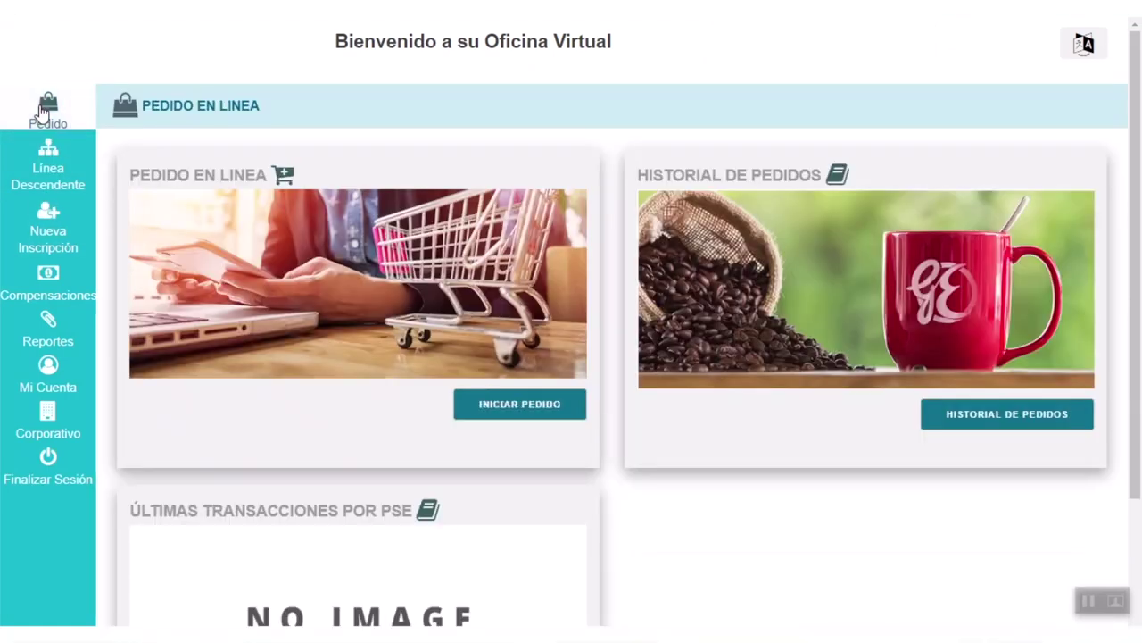
click(527, 414)
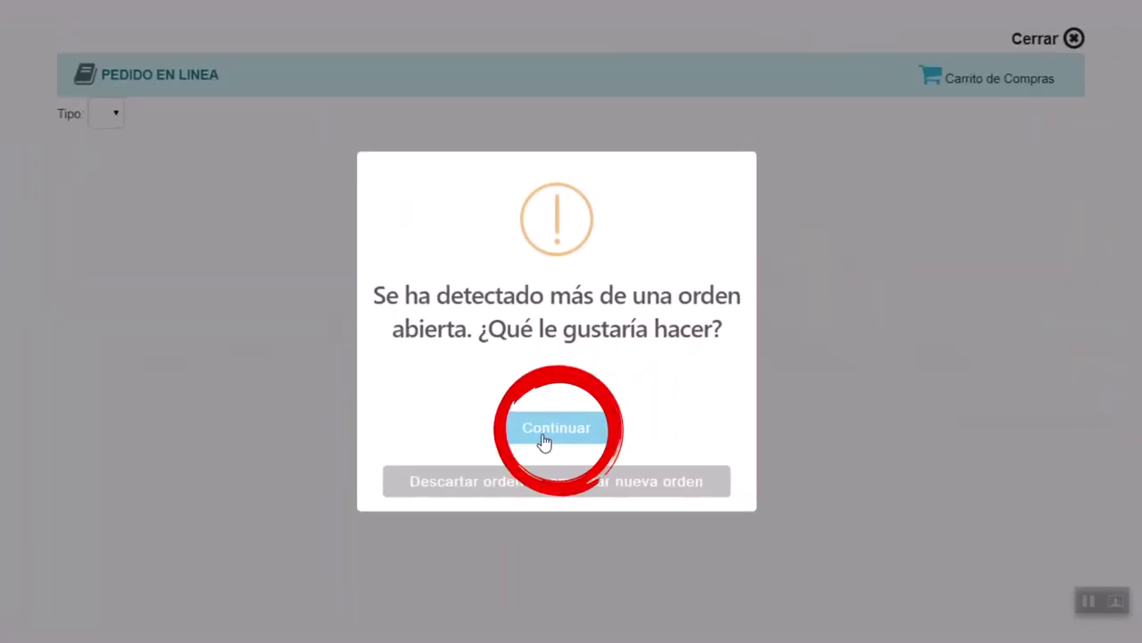
click(545, 438)
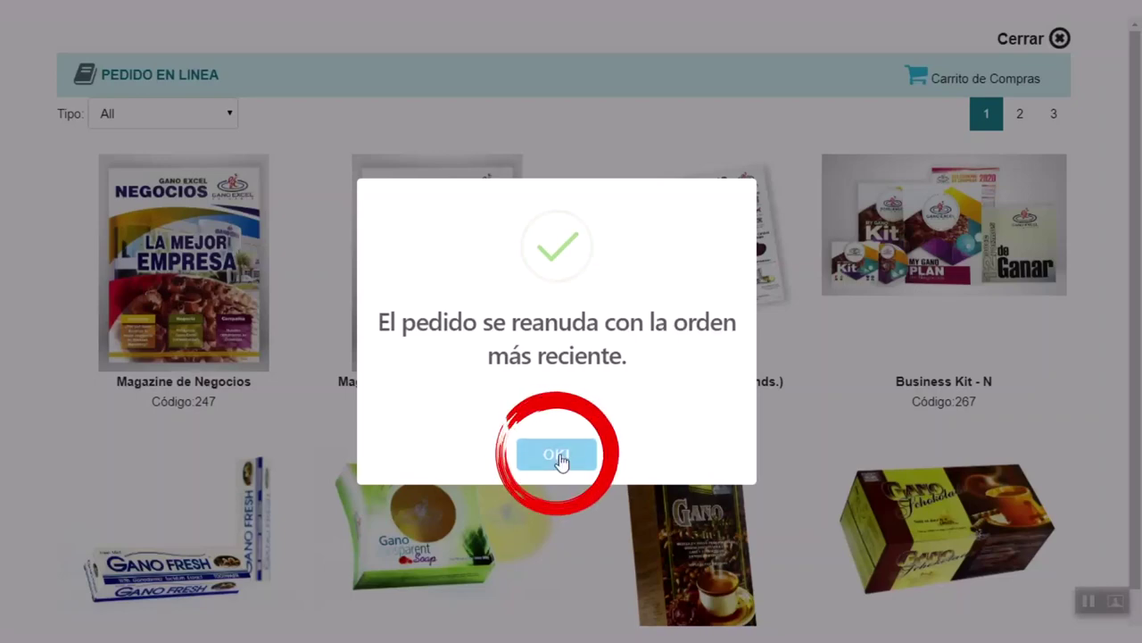
click(557, 455)
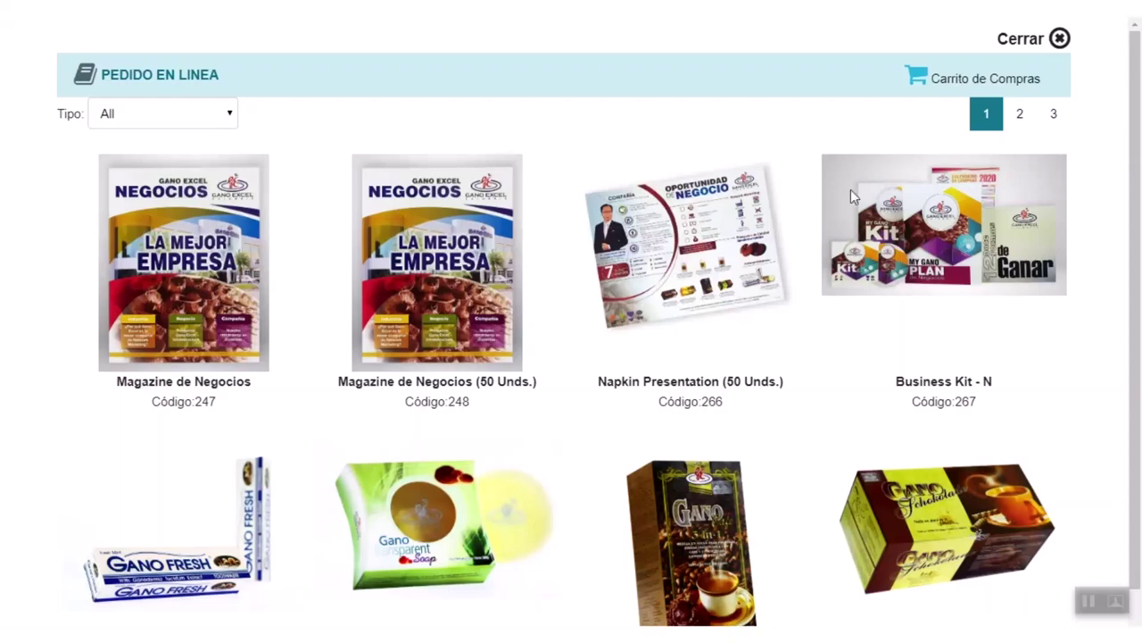
- Add one Gano Schokolade to the cart
click(919, 78)
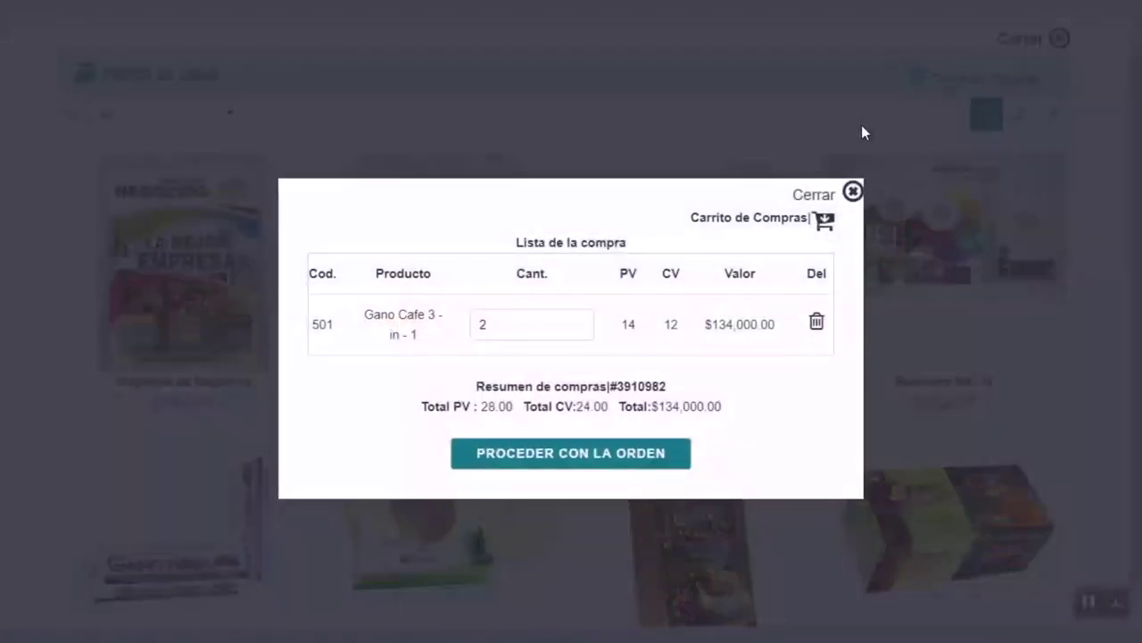
click(852, 191)
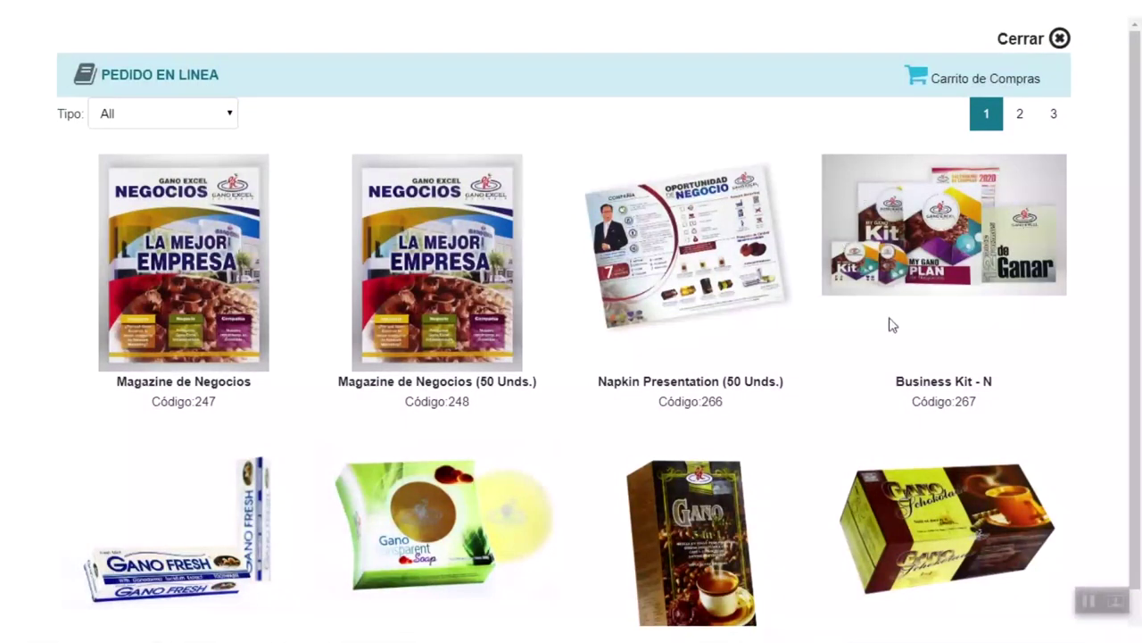
drag(1139, 508, 1140, 578)
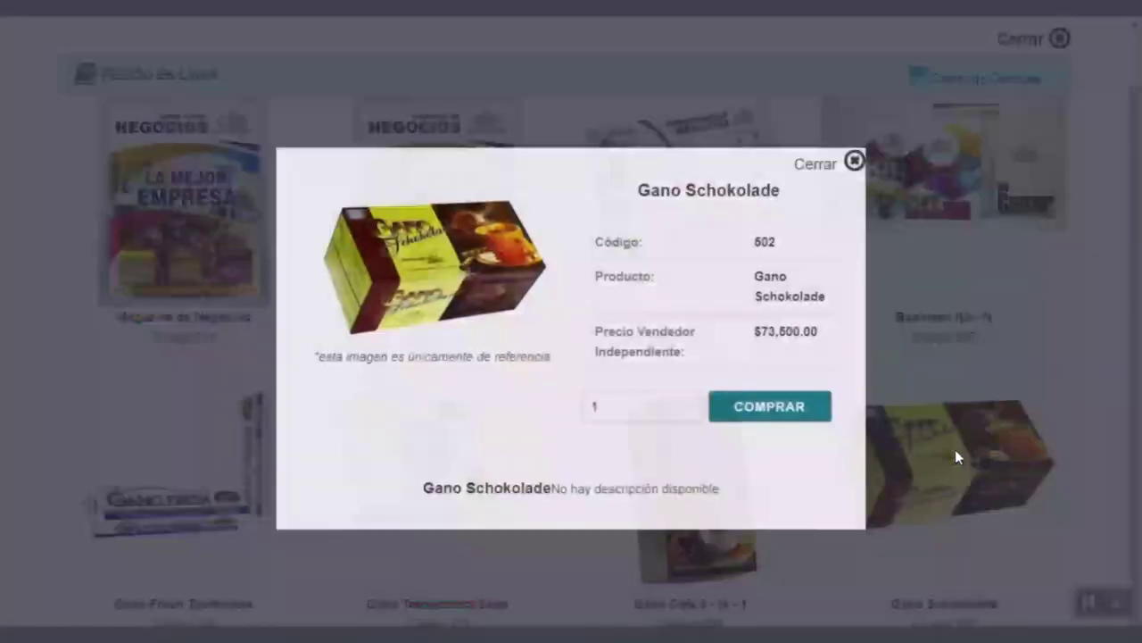
click(956, 453)
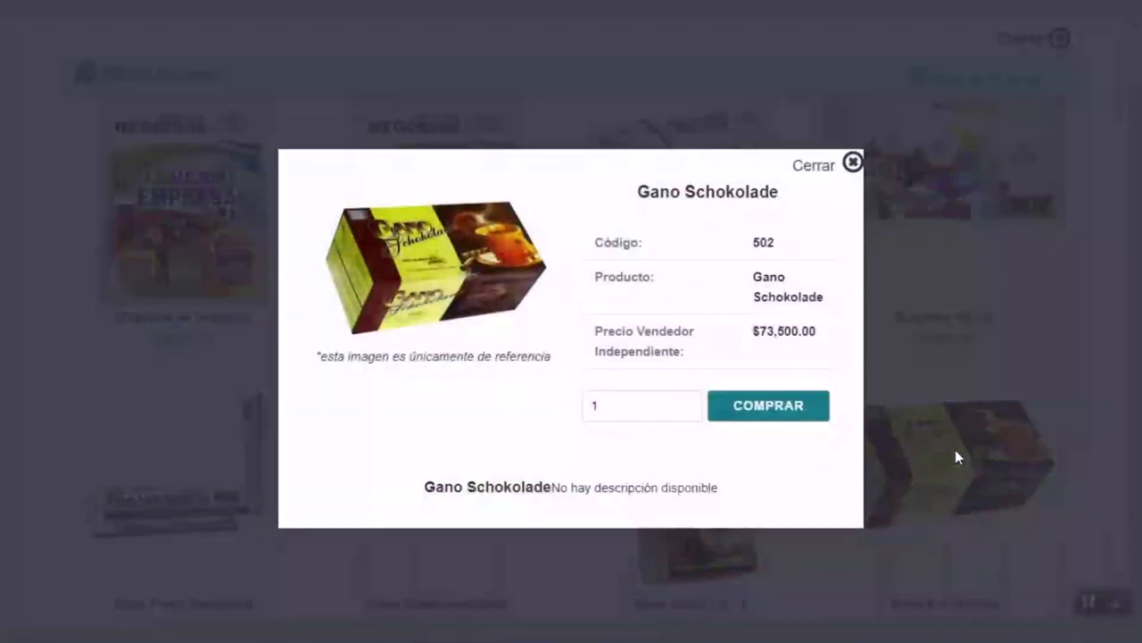
click(776, 405)
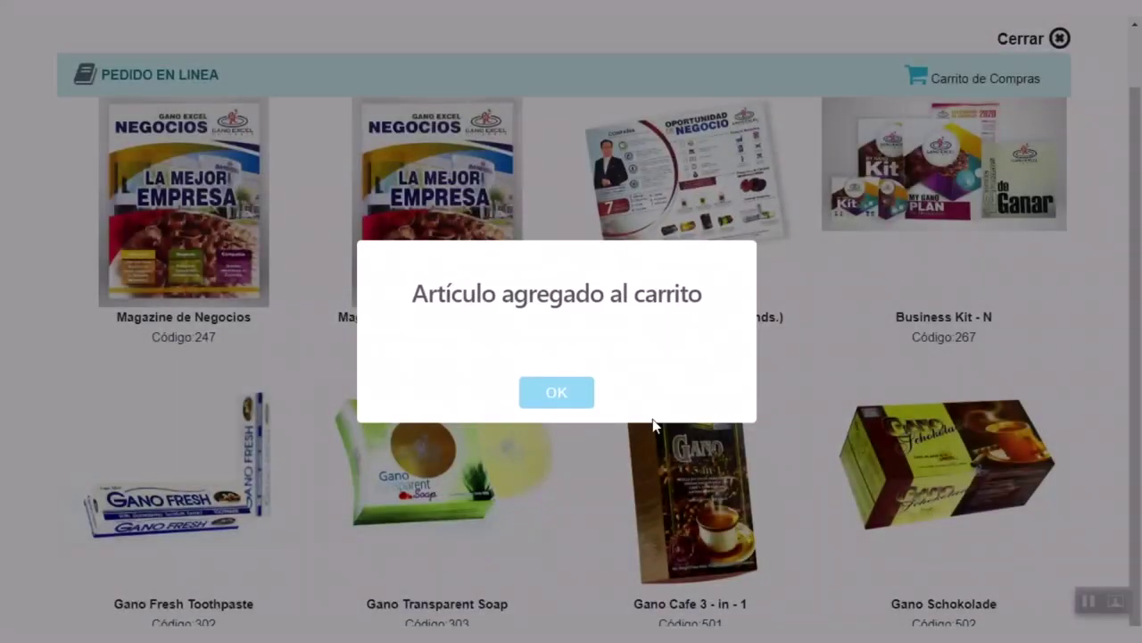
click(543, 398)
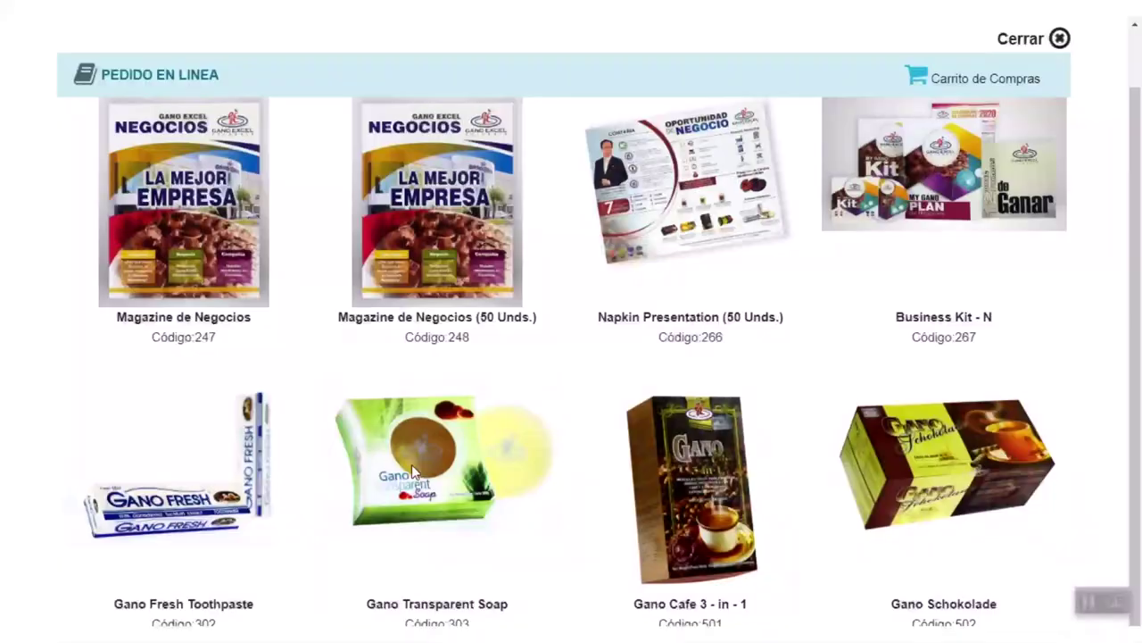
- Add one Gano Transparent Soap and review the cart totalling $257,500.01
click(412, 466)
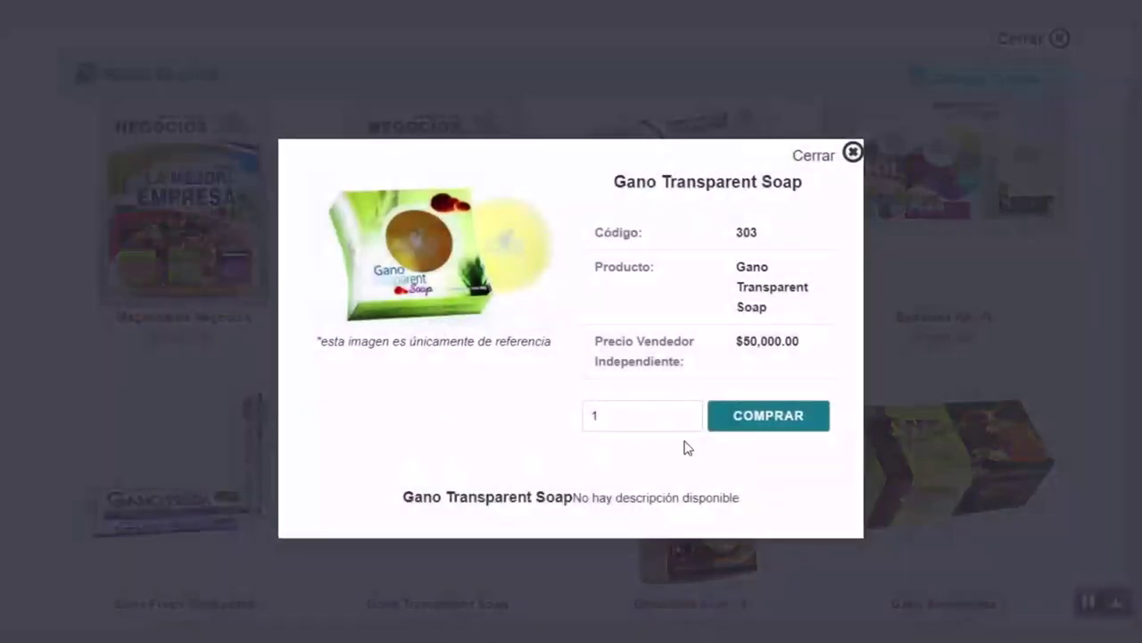
click(773, 421)
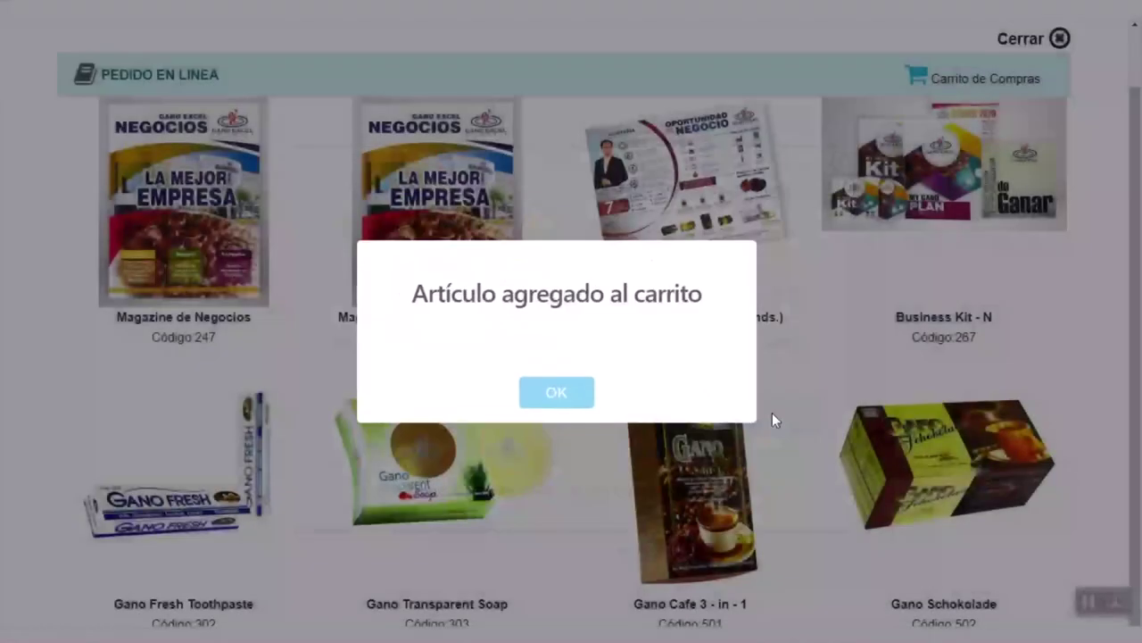
click(563, 399)
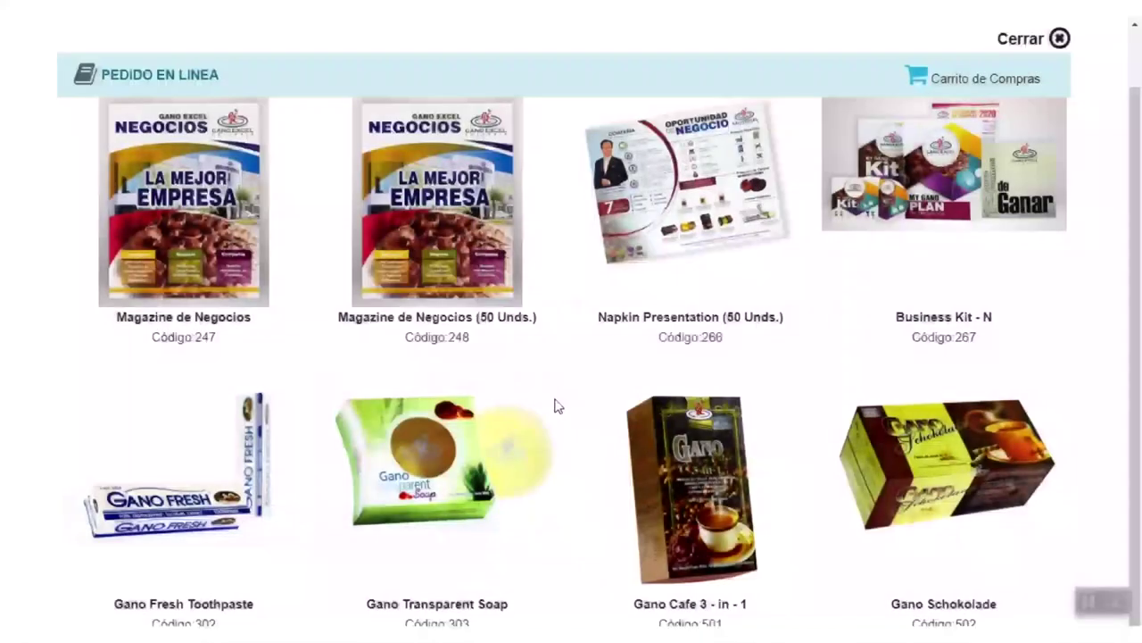
click(916, 78)
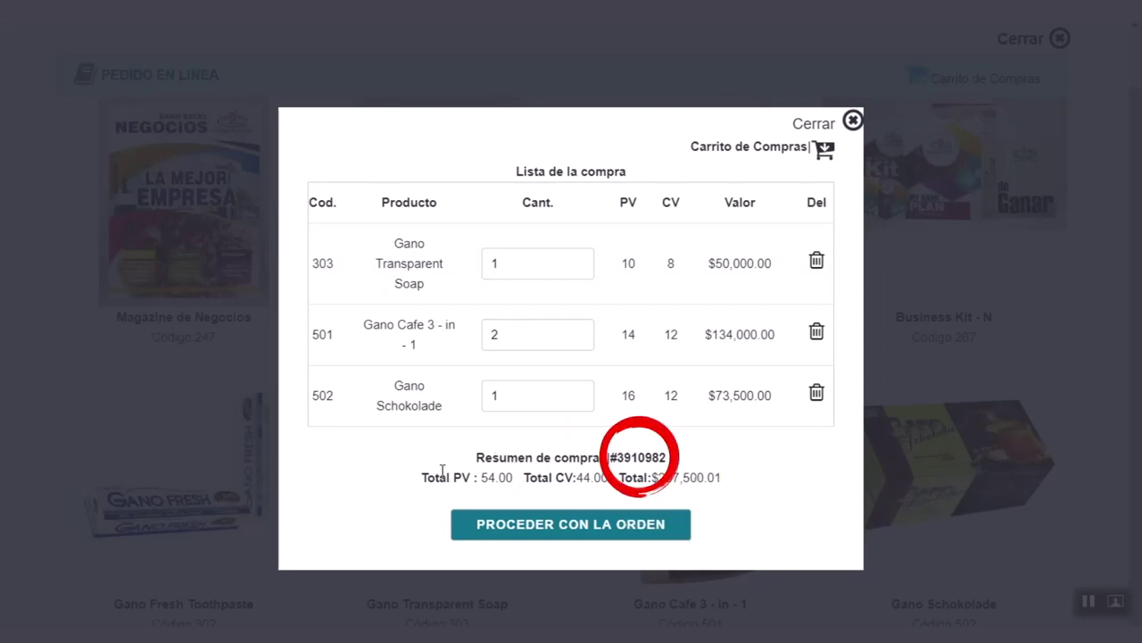
- Proceed with the three-item $257,500.01 cart to the order configuration page
click(565, 527)
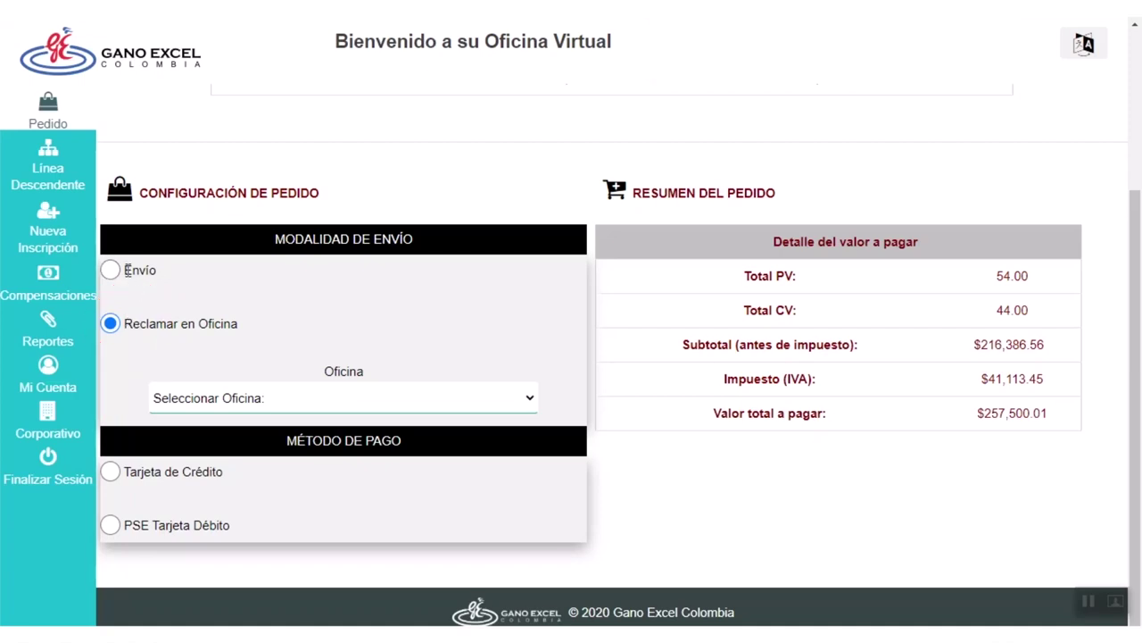
- Switch delivery to Envío and ship to the account's saved shipping address
click(111, 272)
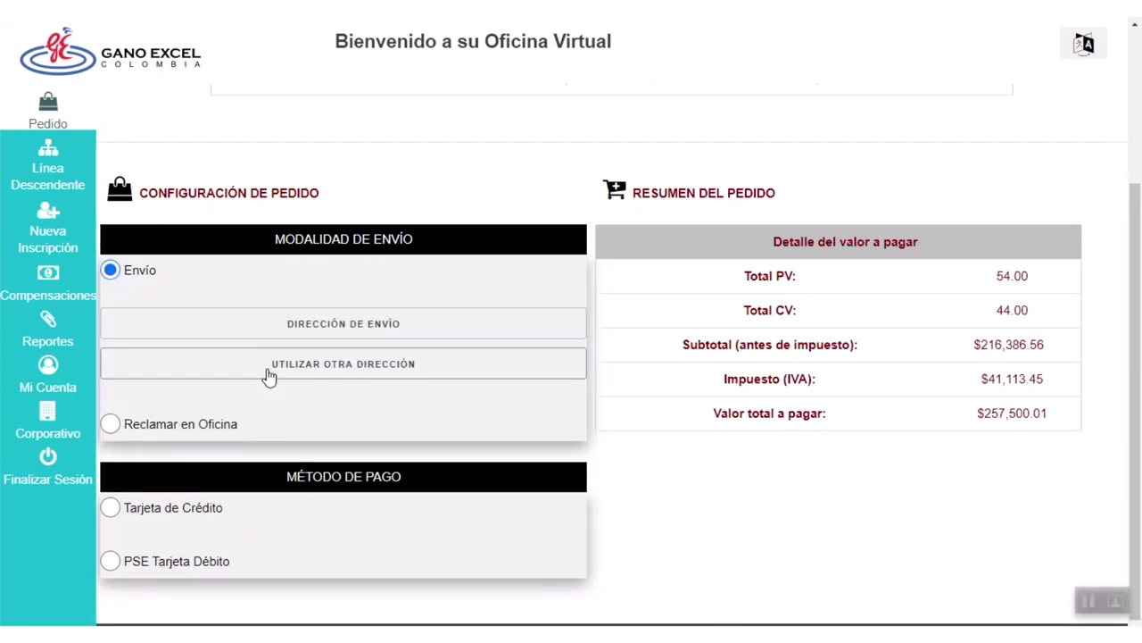
click(283, 327)
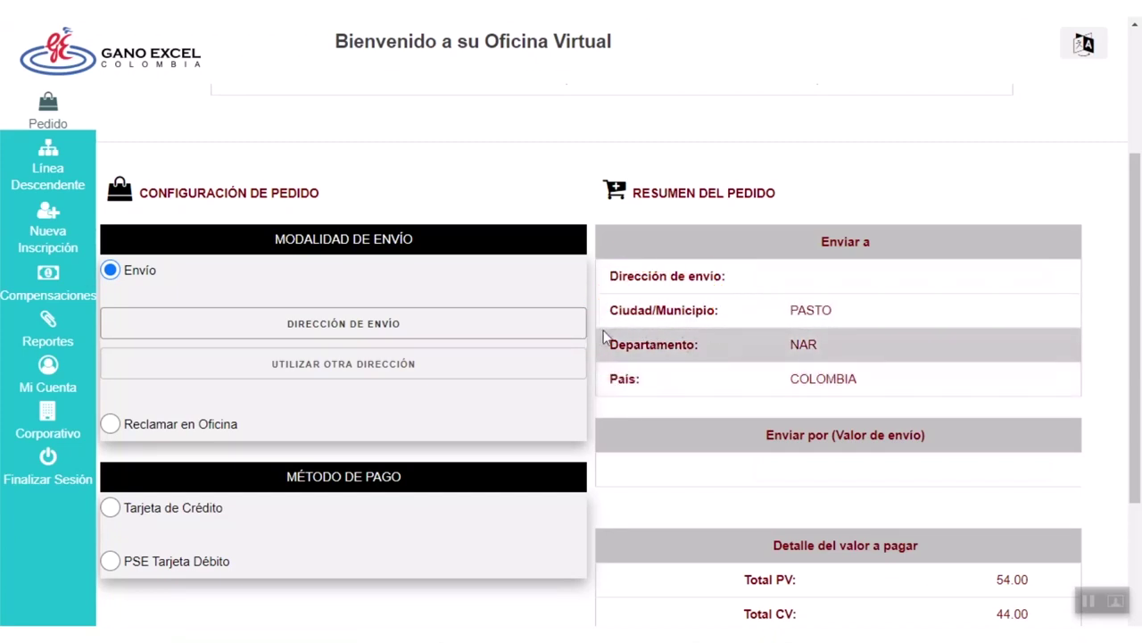
- Choose to ship to a different address and enter its street address
click(361, 373)
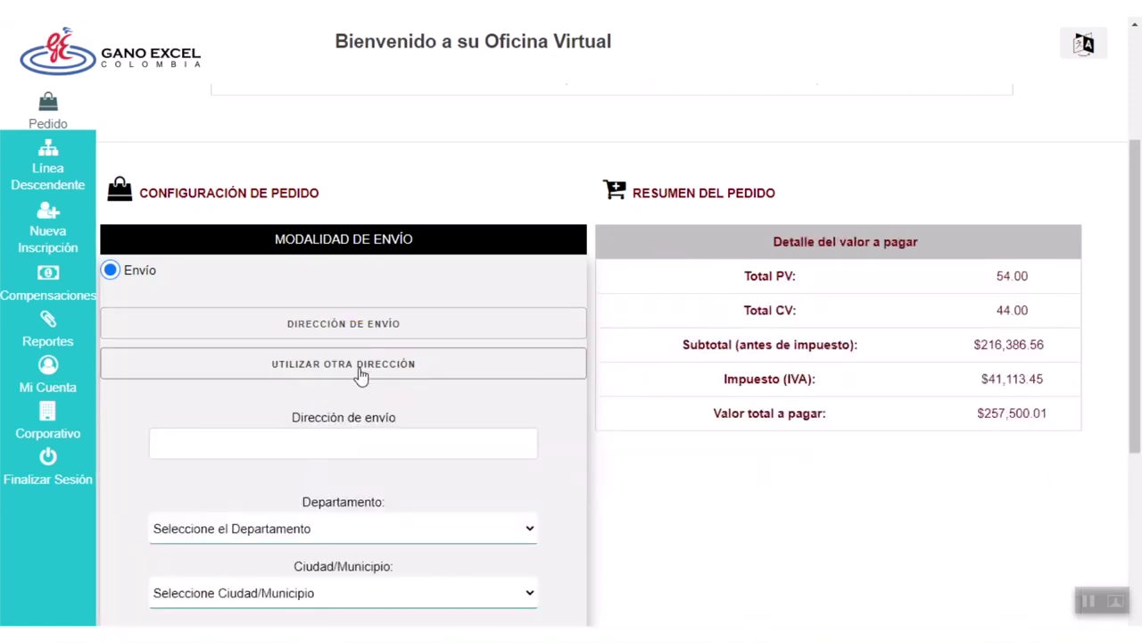
click(326, 450)
text(AV 0 99 99)
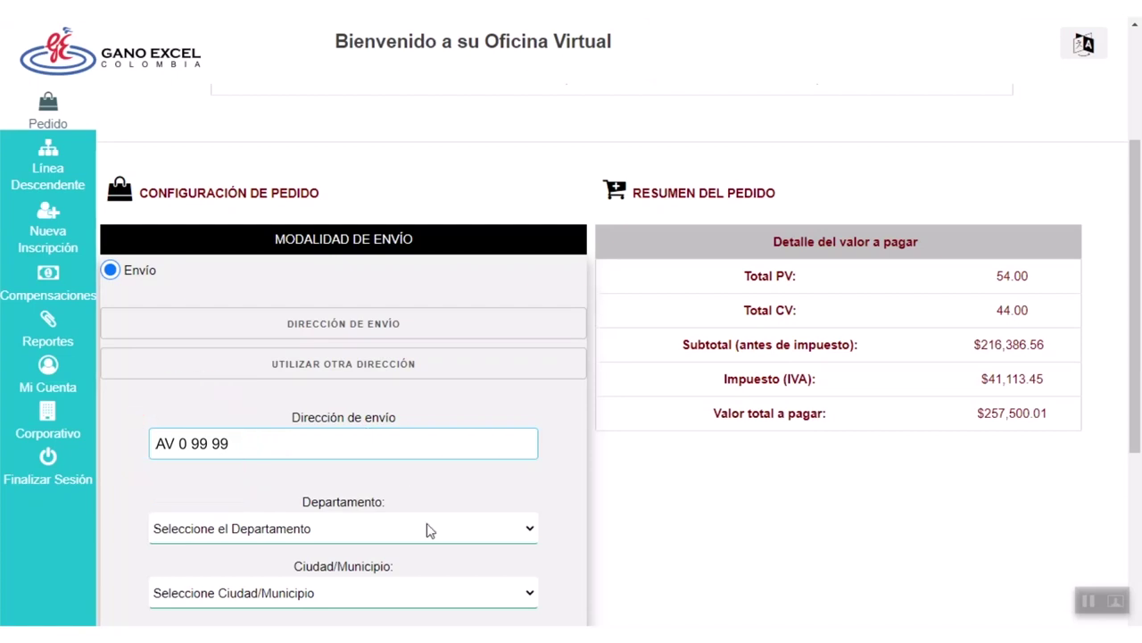
scroll(455, 530, down, 2)
- Set department and city to BOGOTÁ, D.C. and submit the shipping address
click(530, 362)
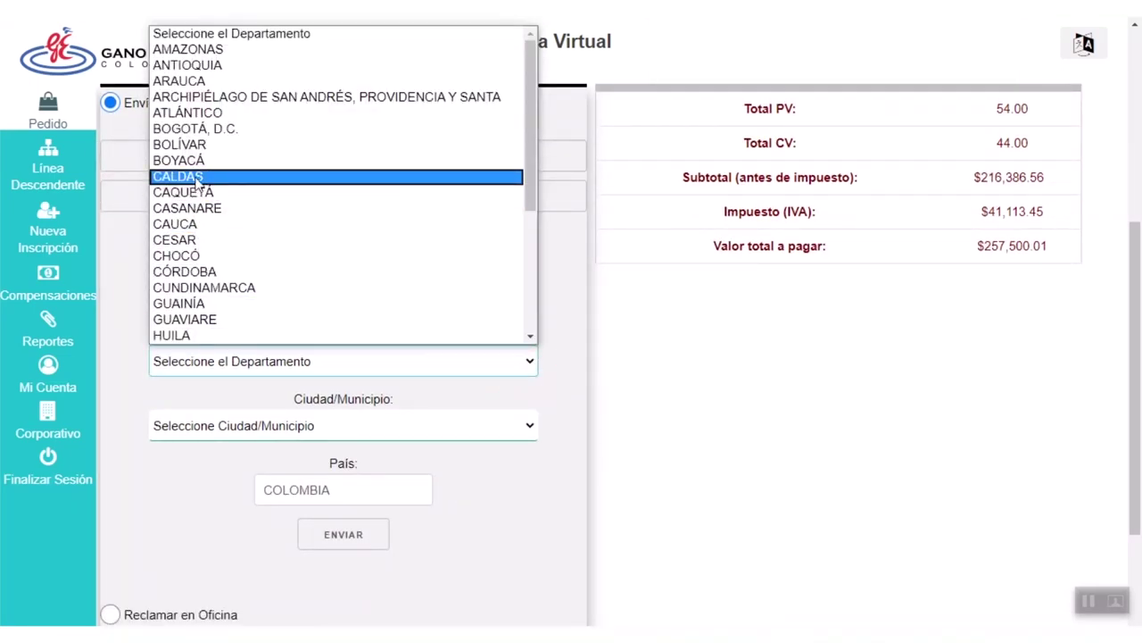
click(211, 130)
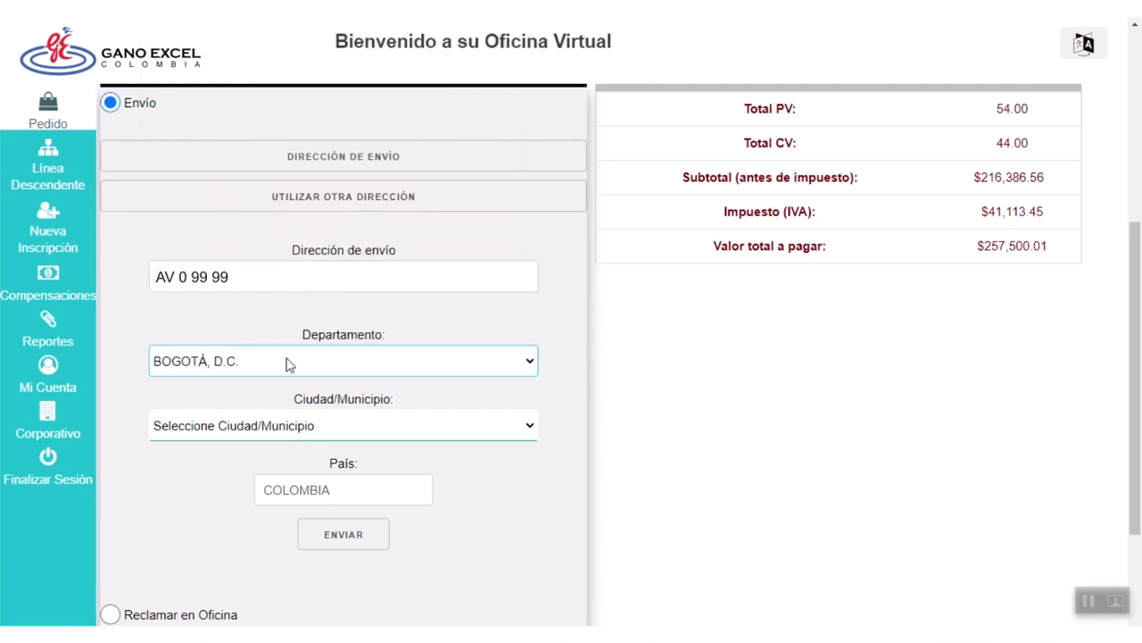
click(528, 425)
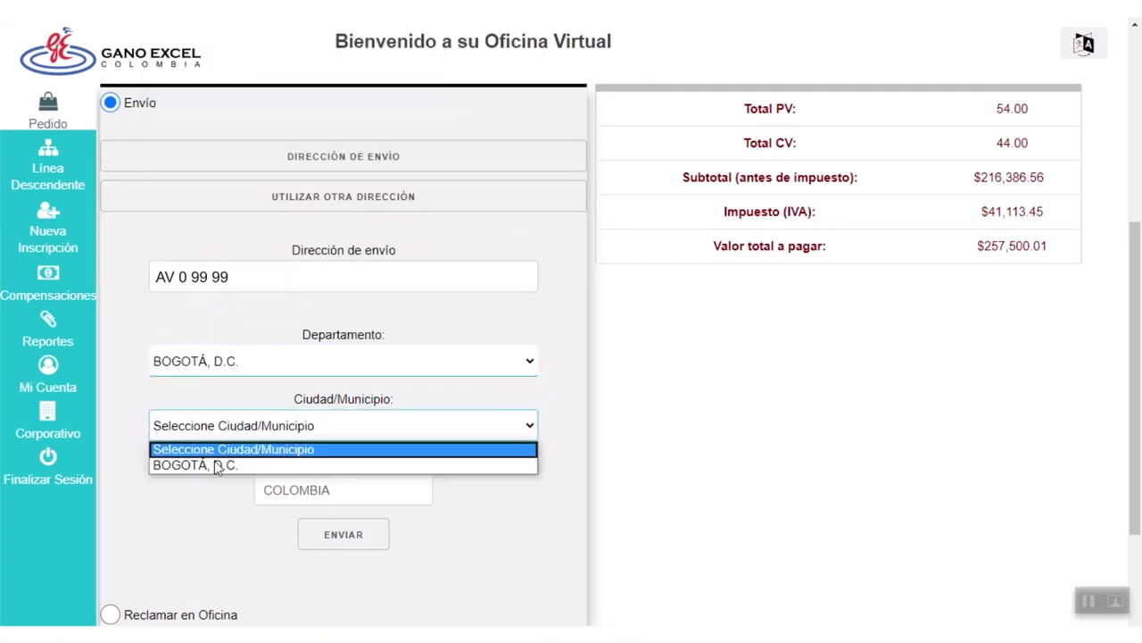
click(217, 466)
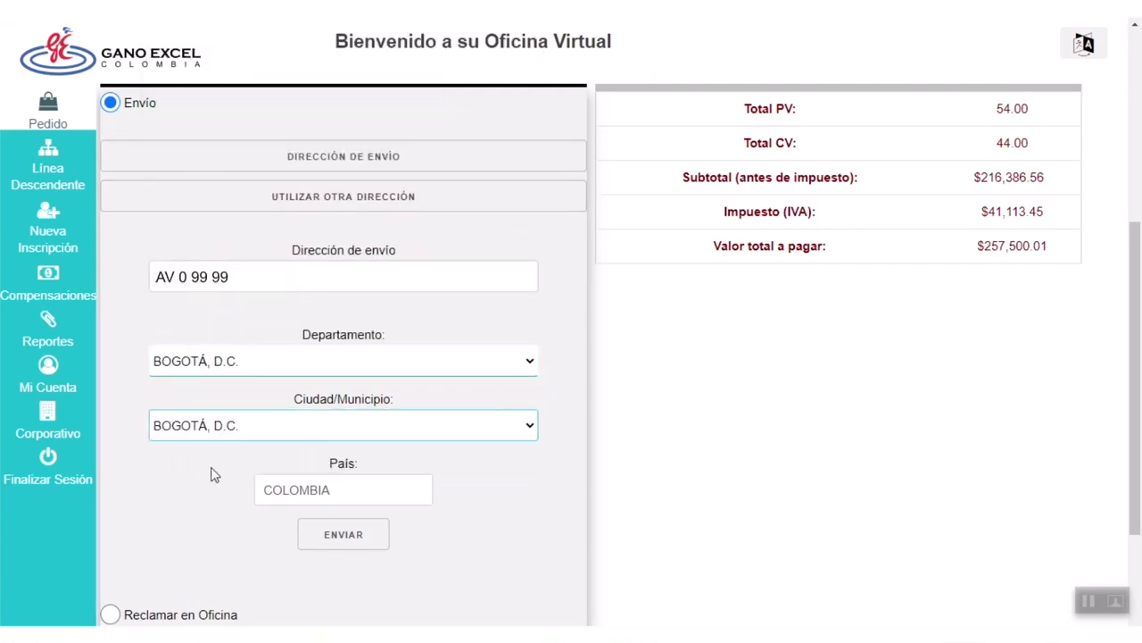
click(337, 540)
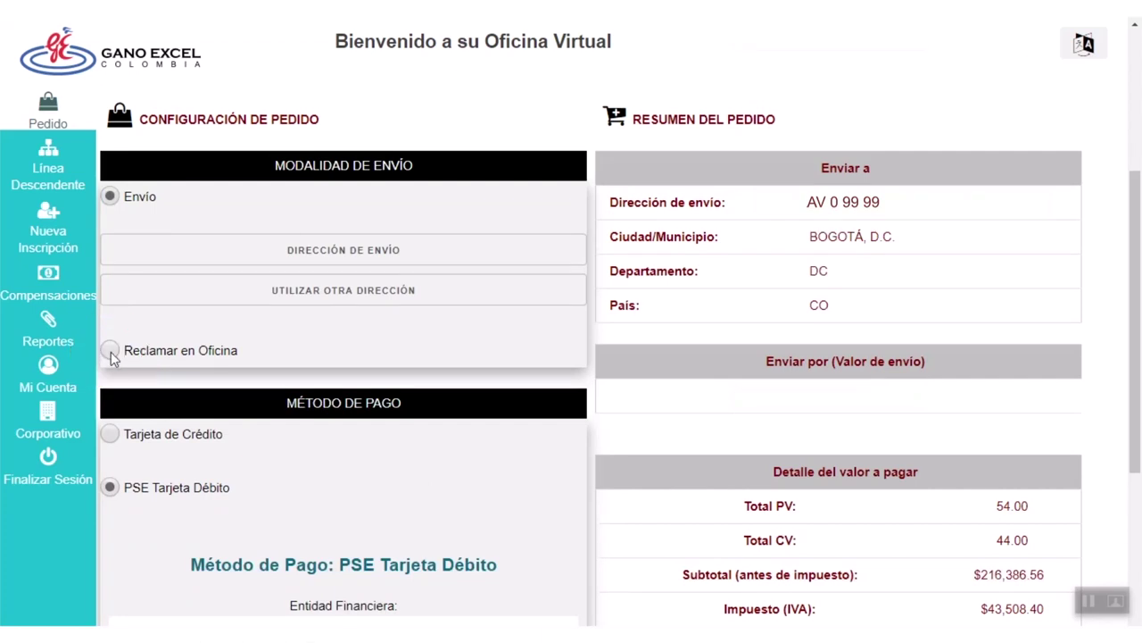
- Switch delivery to Reclamar en Oficina with pickup at the Cali office
click(110, 352)
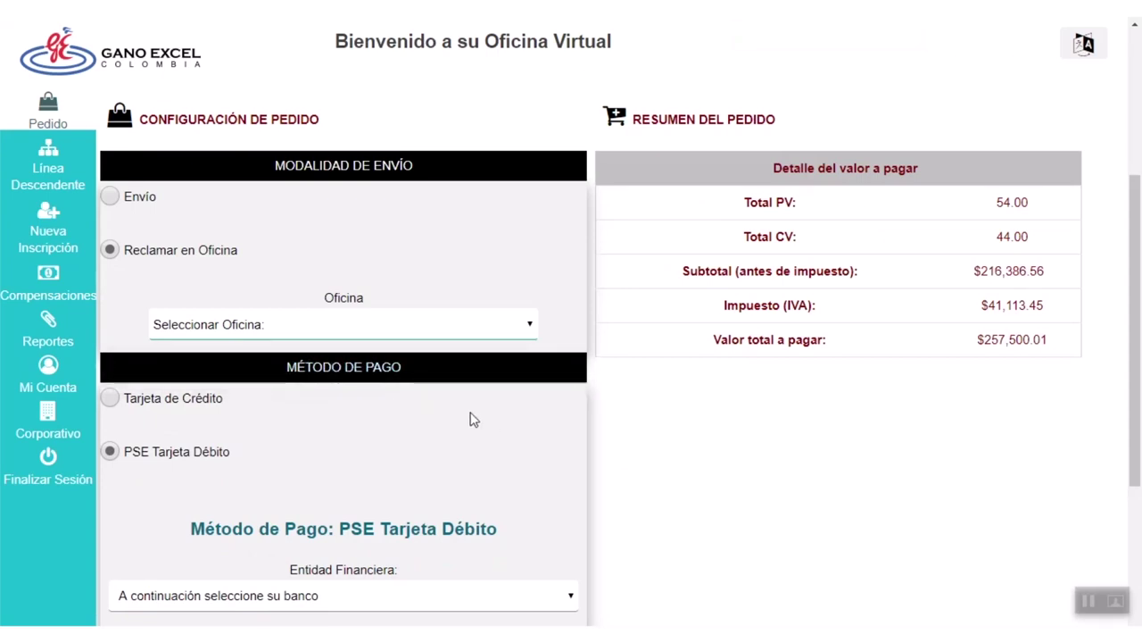
click(530, 327)
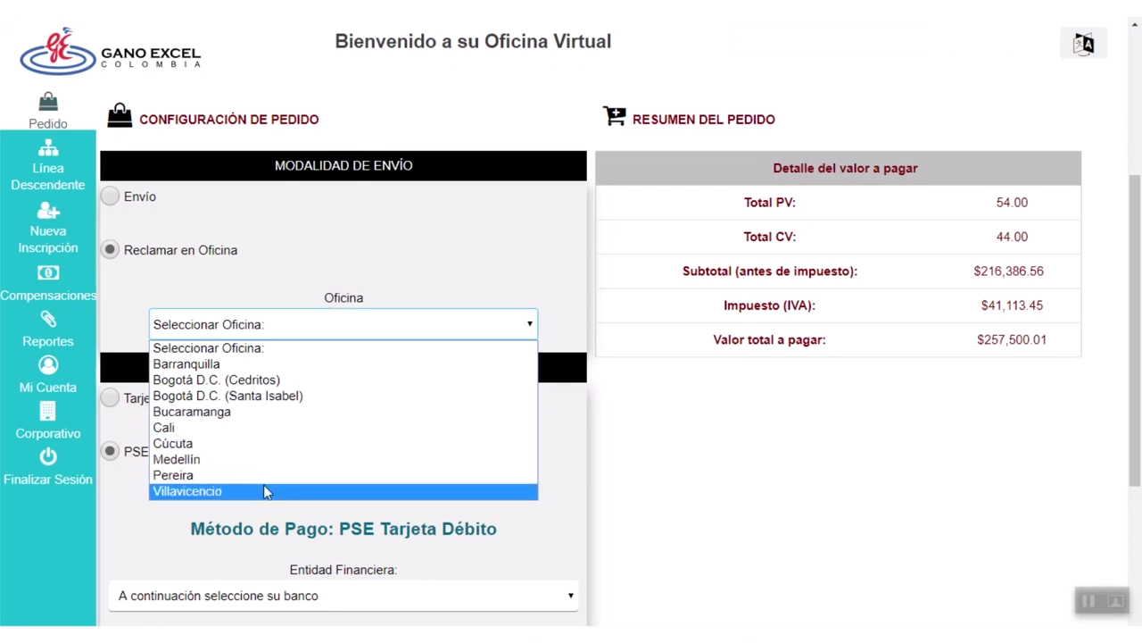
click(288, 432)
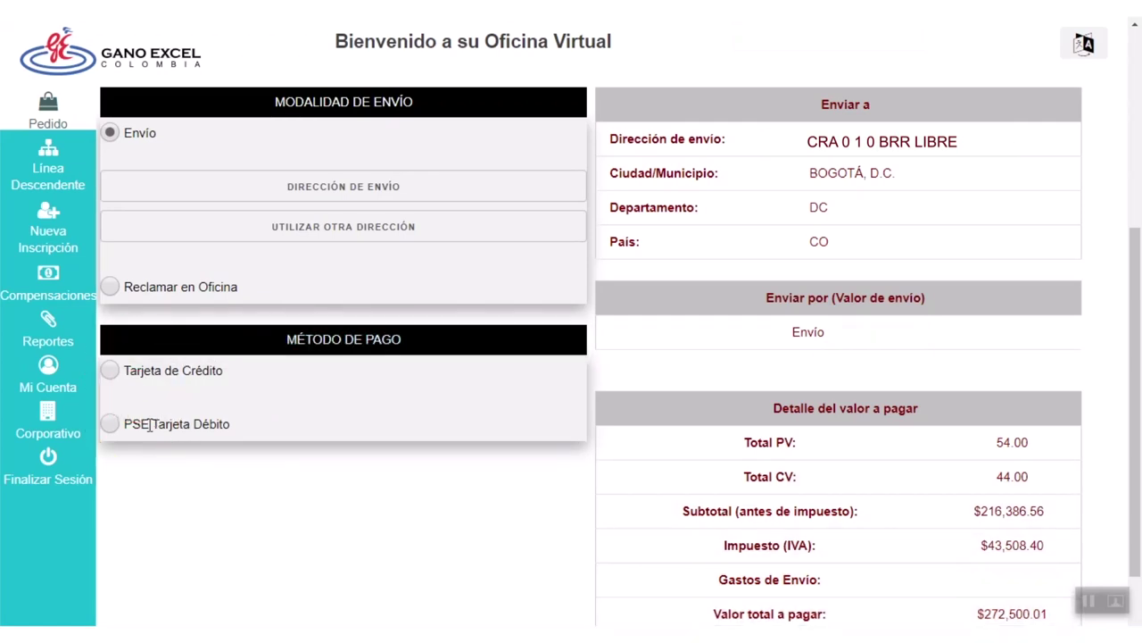
- Pay by Tarjeta de Crédito and review its holder, number, installments, expiry and CVV fields
click(110, 370)
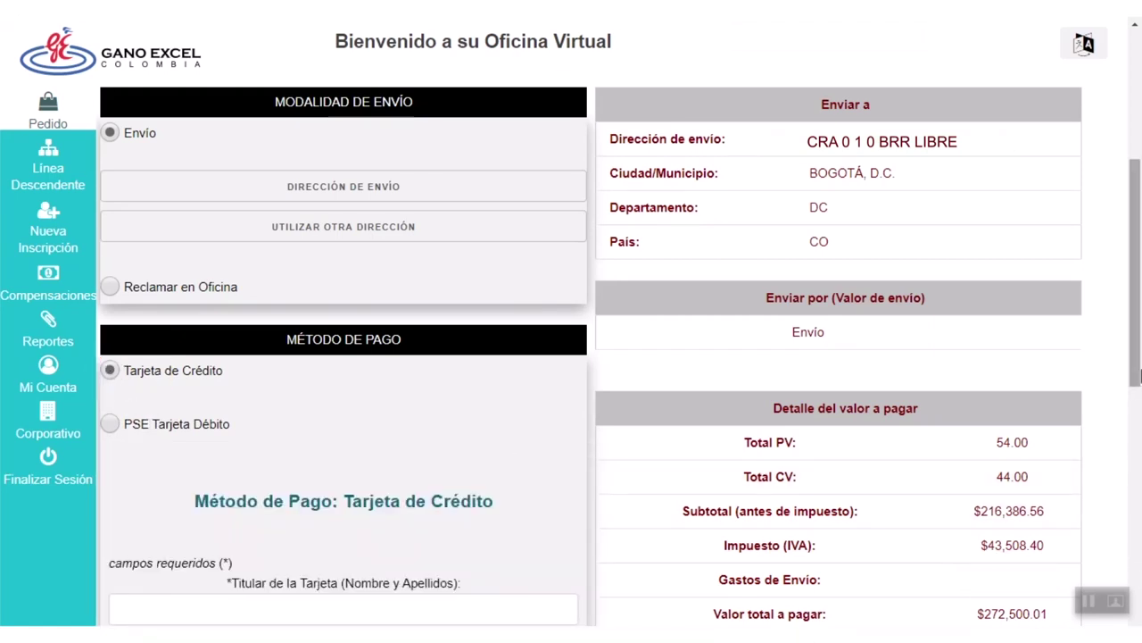
scroll(1139, 460, down, 3)
drag(1135, 464, 1135, 507)
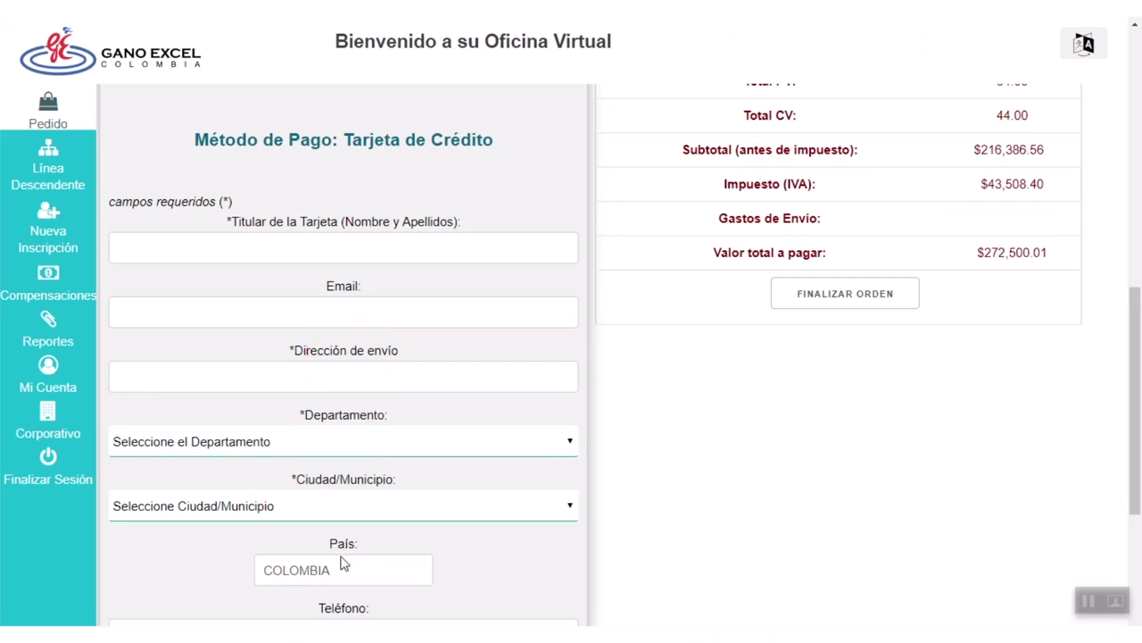
drag(1137, 467, 1140, 597)
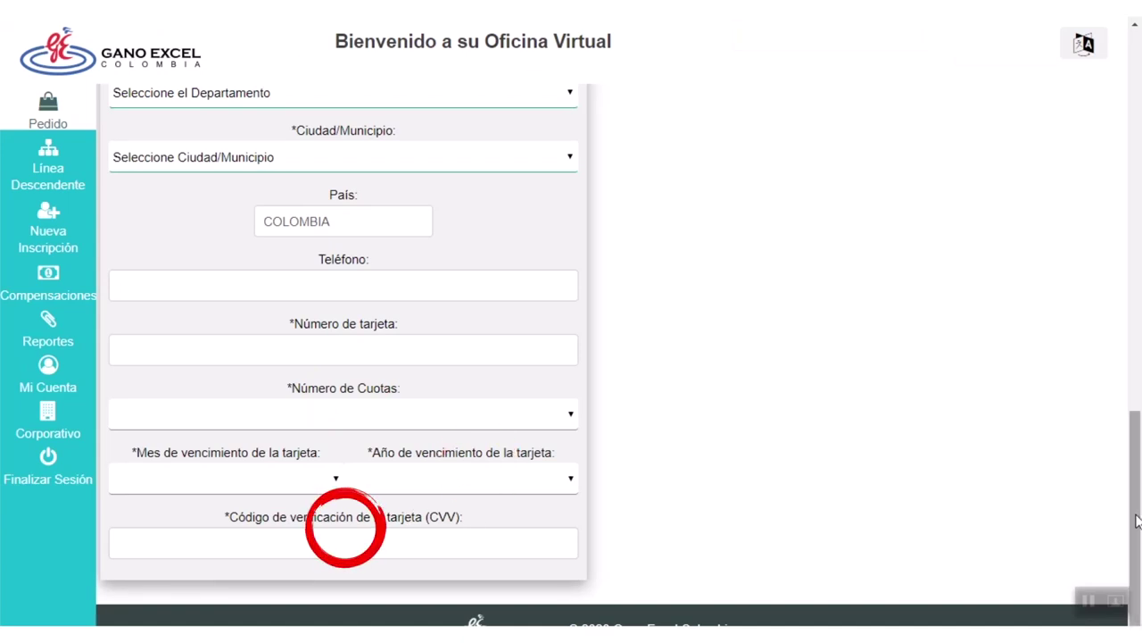
scroll(551, 326, up, 5)
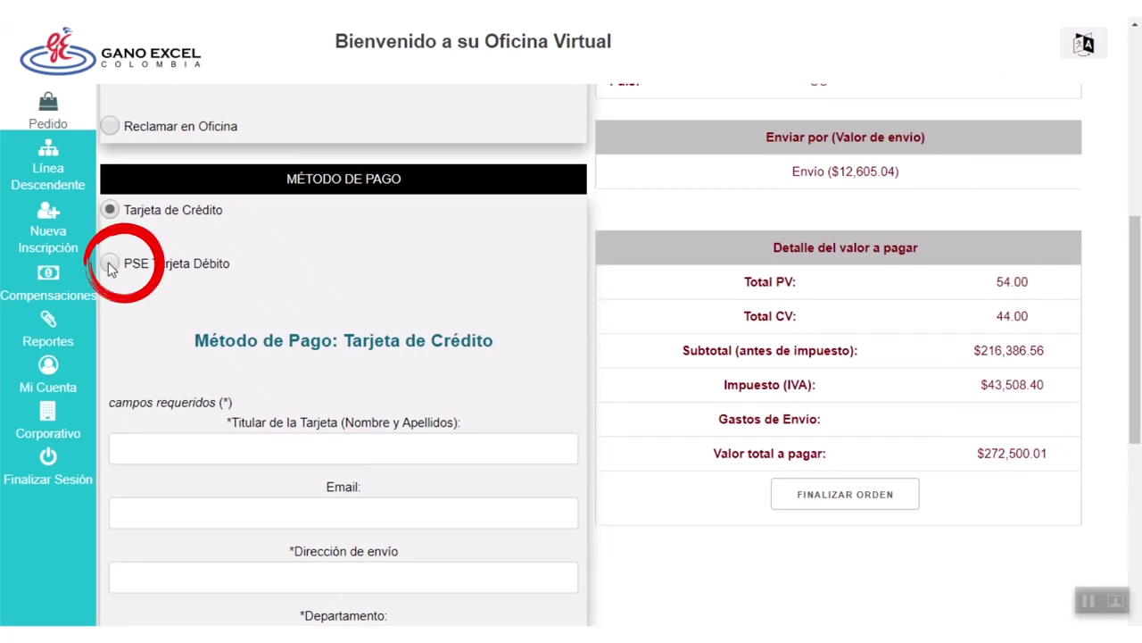
- Select PSE Tarjeta Débito as the payment method, leaving the bank unchosen
click(109, 264)
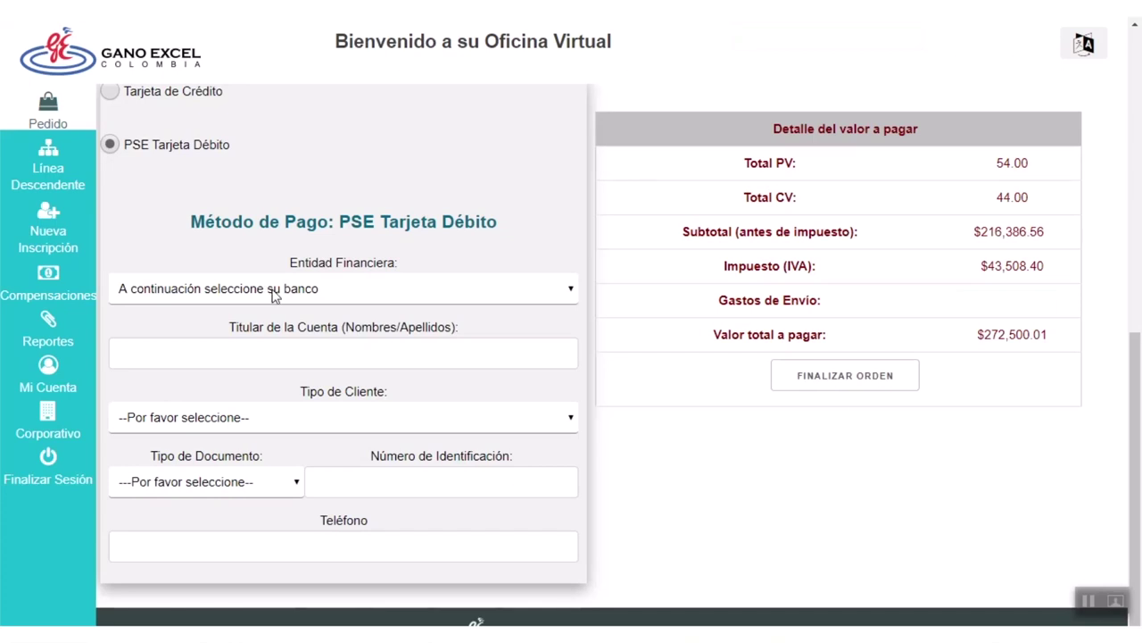
click(571, 290)
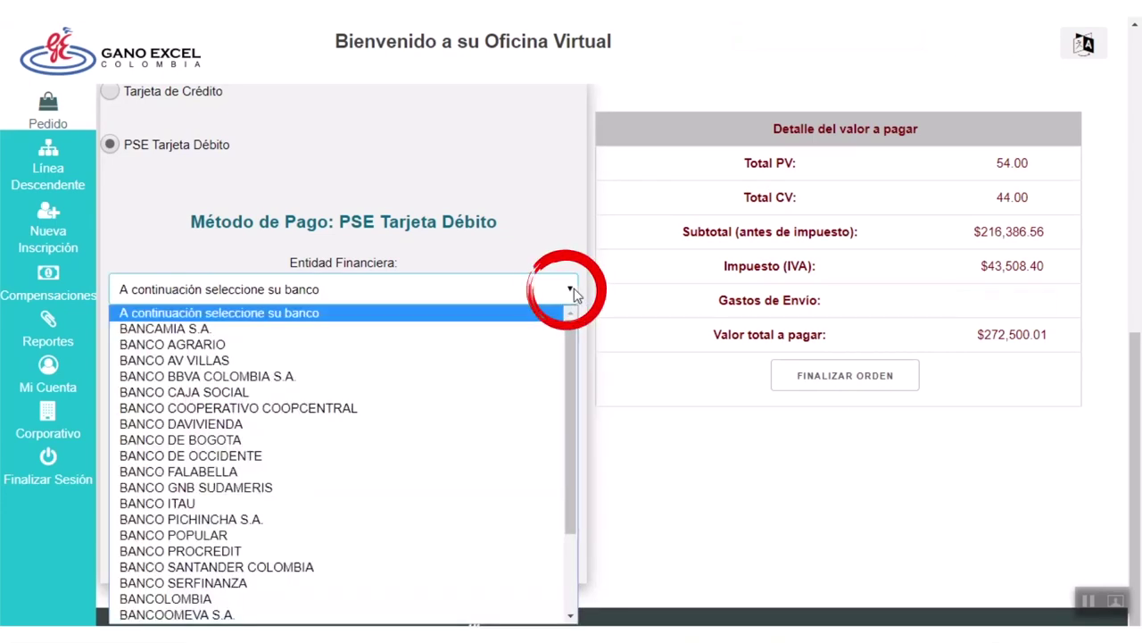
click(570, 290)
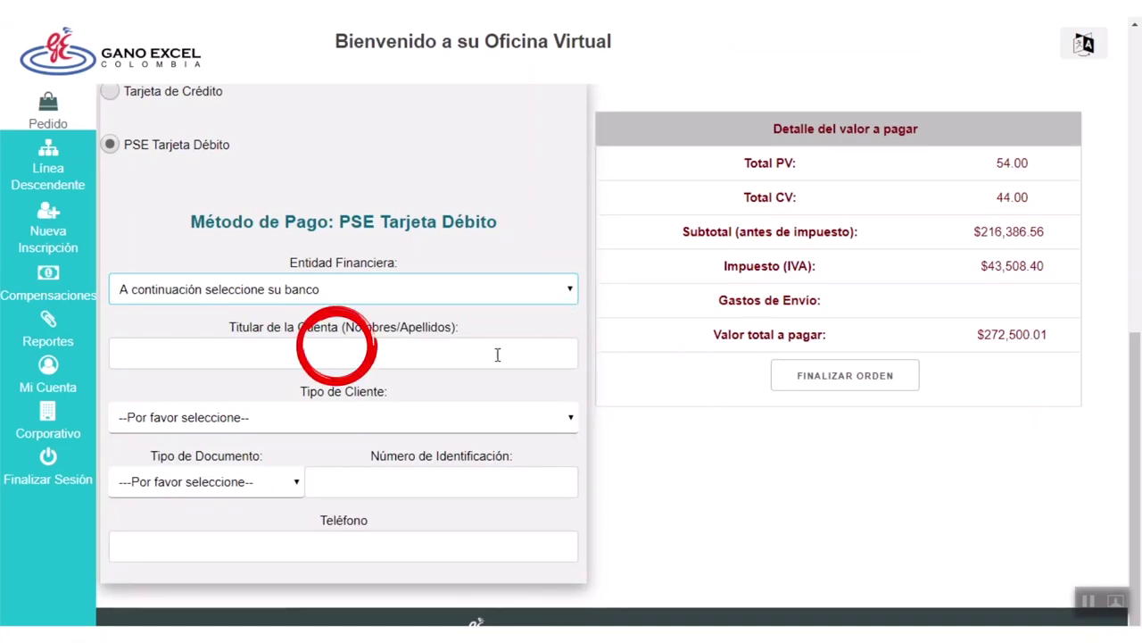
- Set client type Persona Natural and document type CC, then finalize the order
click(572, 418)
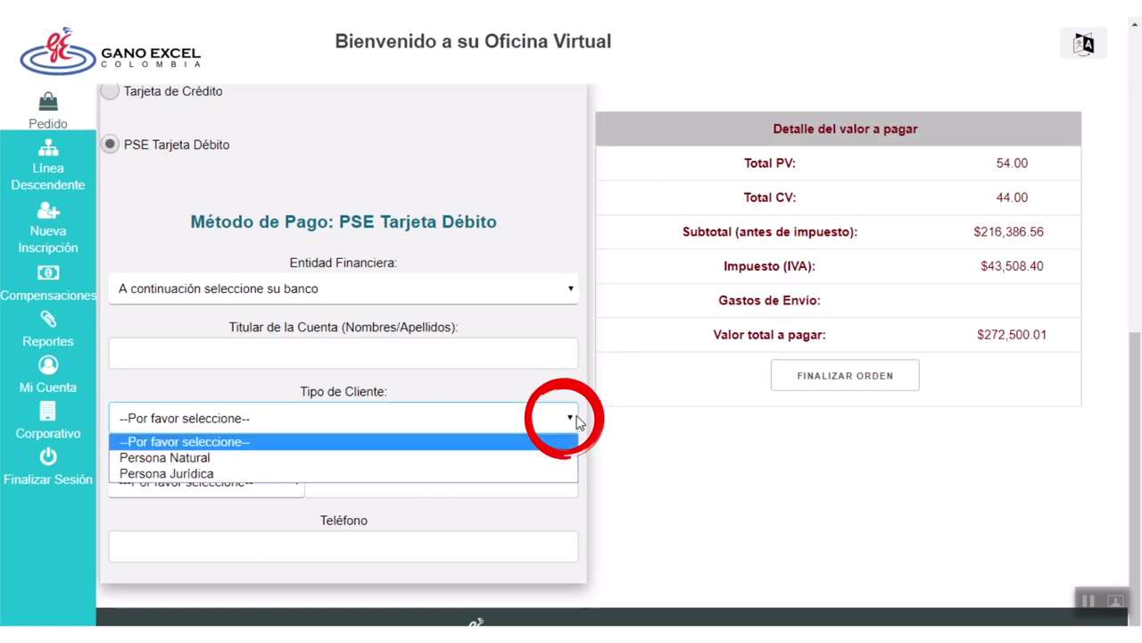
click(161, 457)
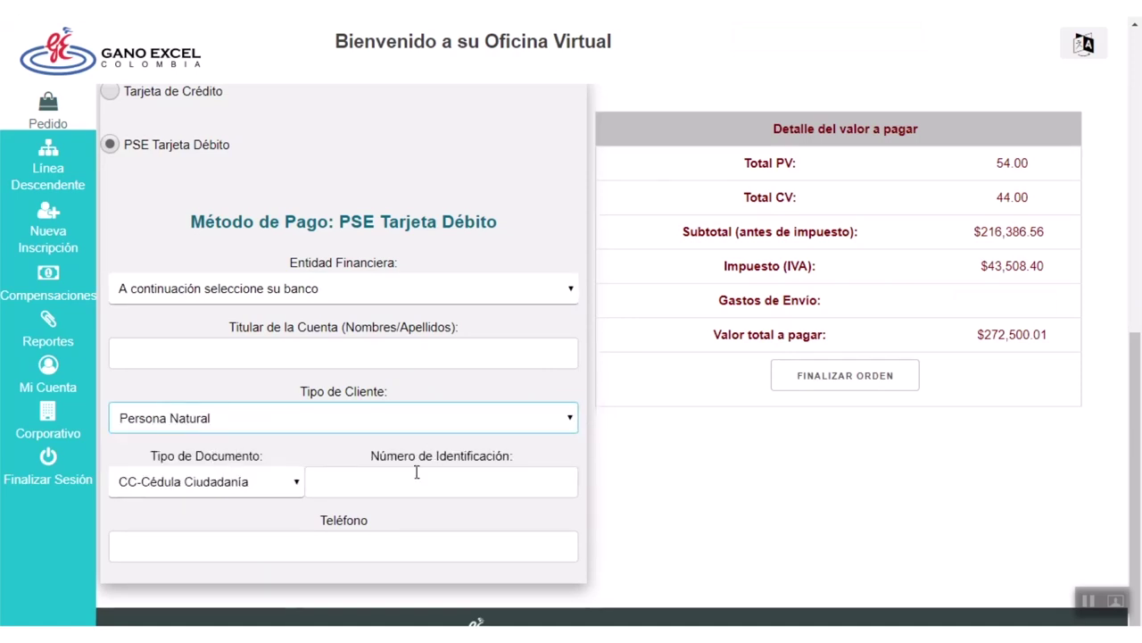
click(294, 482)
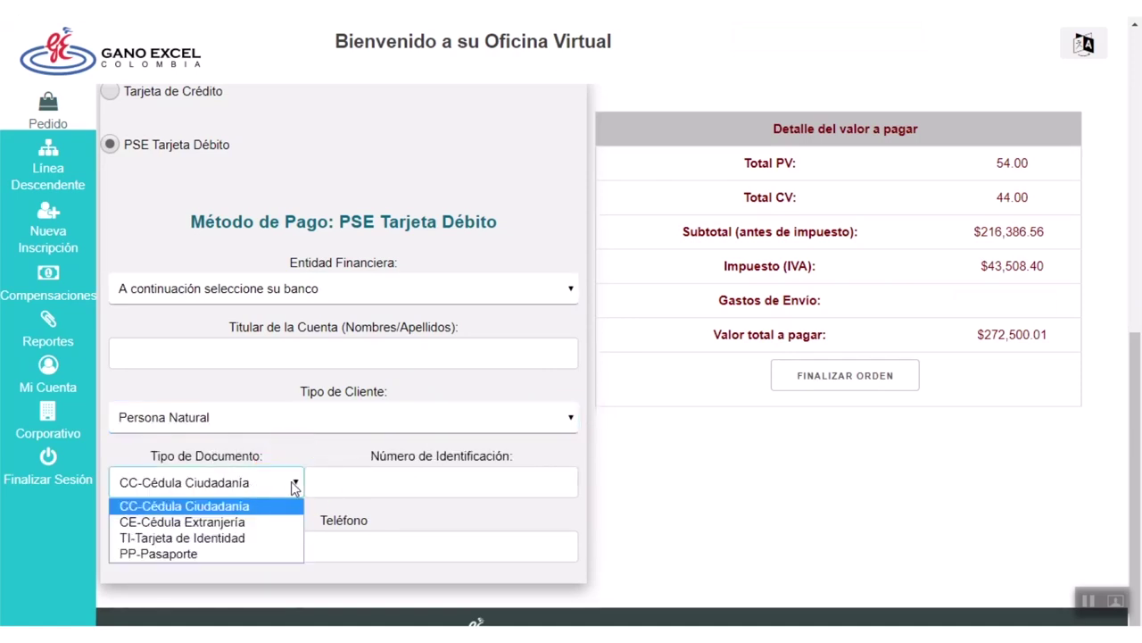
click(268, 506)
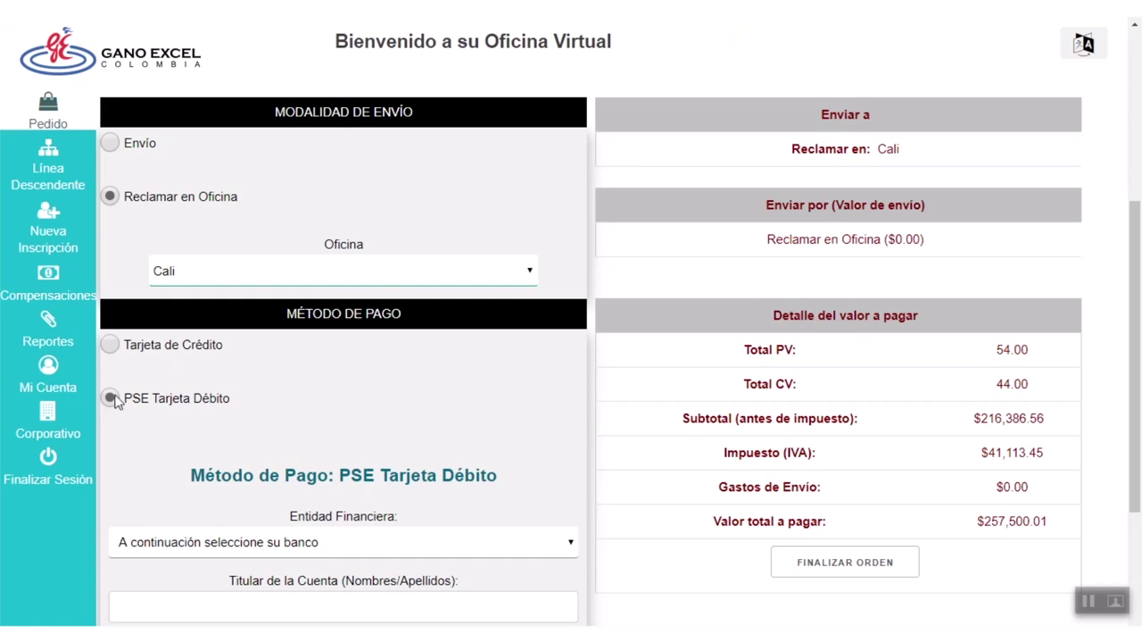
click(803, 570)
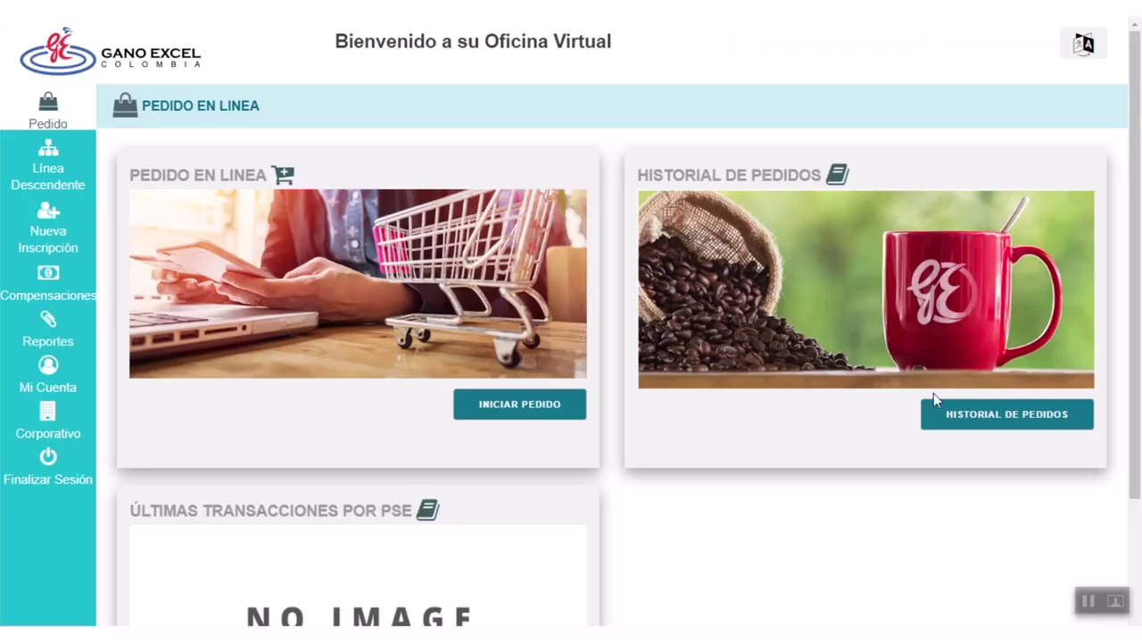
- Look over the March 2020 delivered orders in the order history, then close it
click(994, 425)
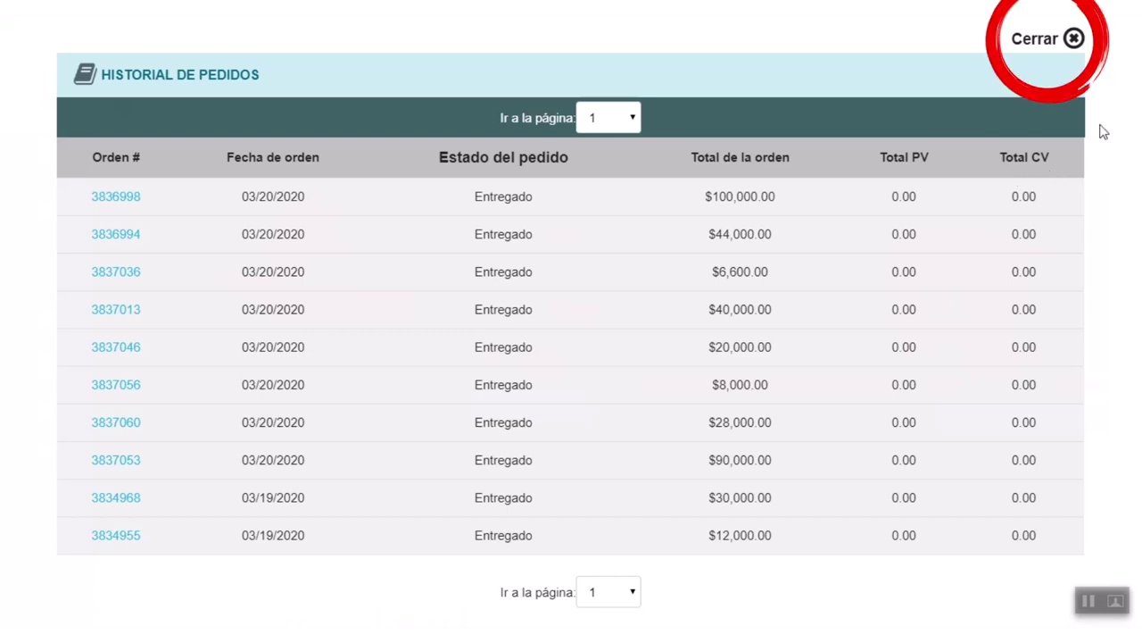
click(1075, 41)
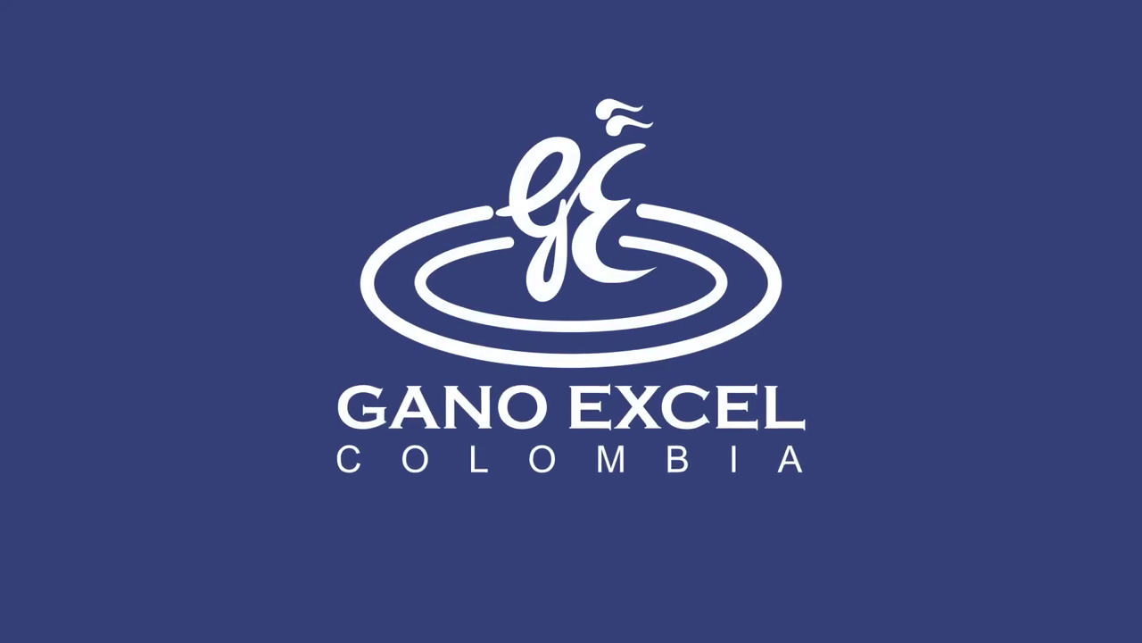